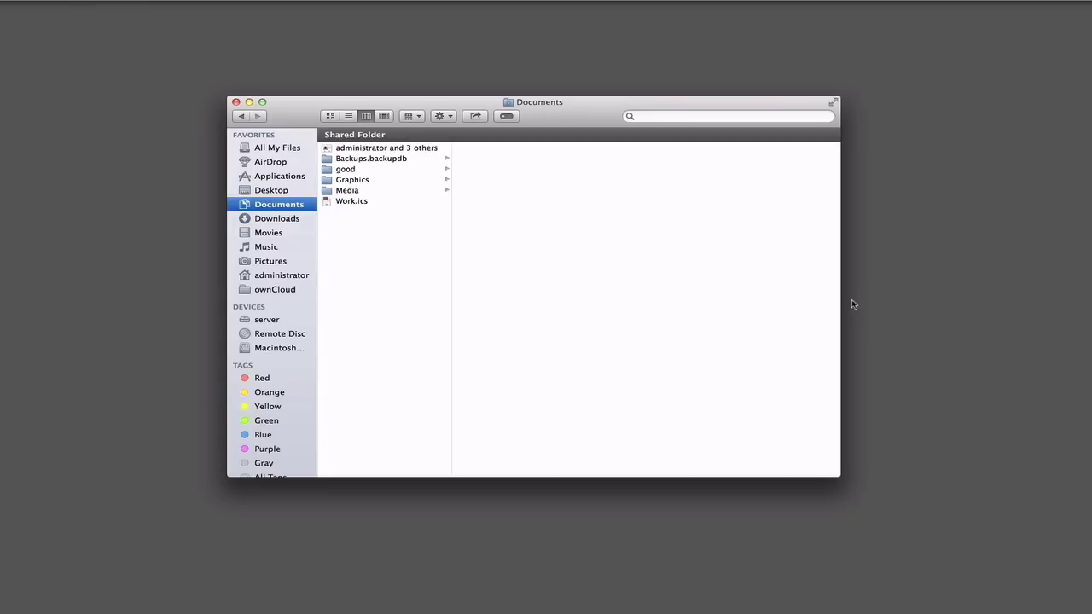
# In Finder, look through the Home Movies, Movie and TV Shows subfolders of Media
pyautogui.click(344, 192)
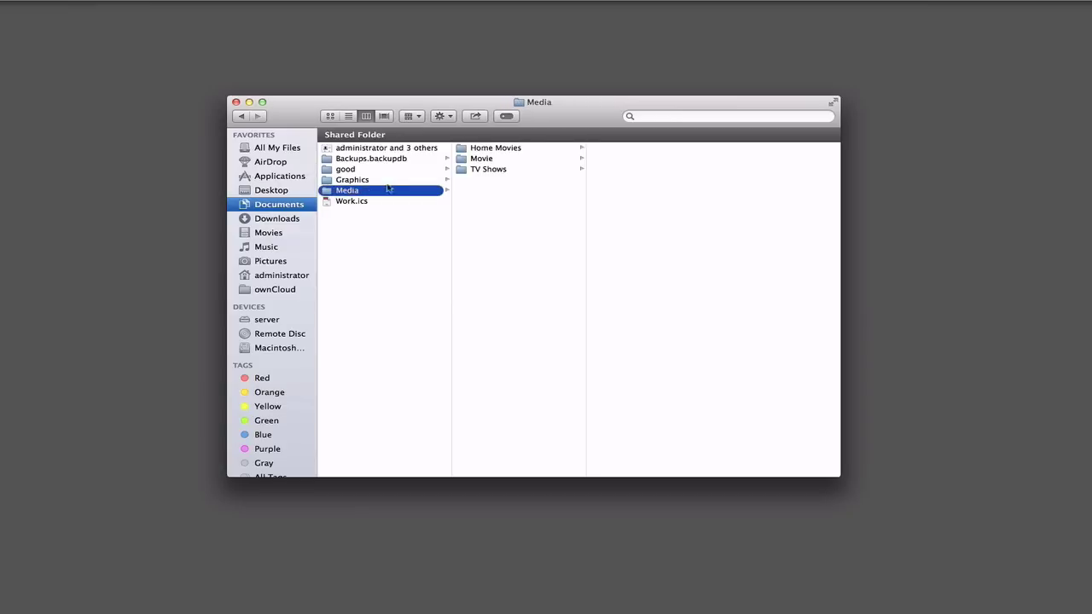
pyautogui.click(483, 152)
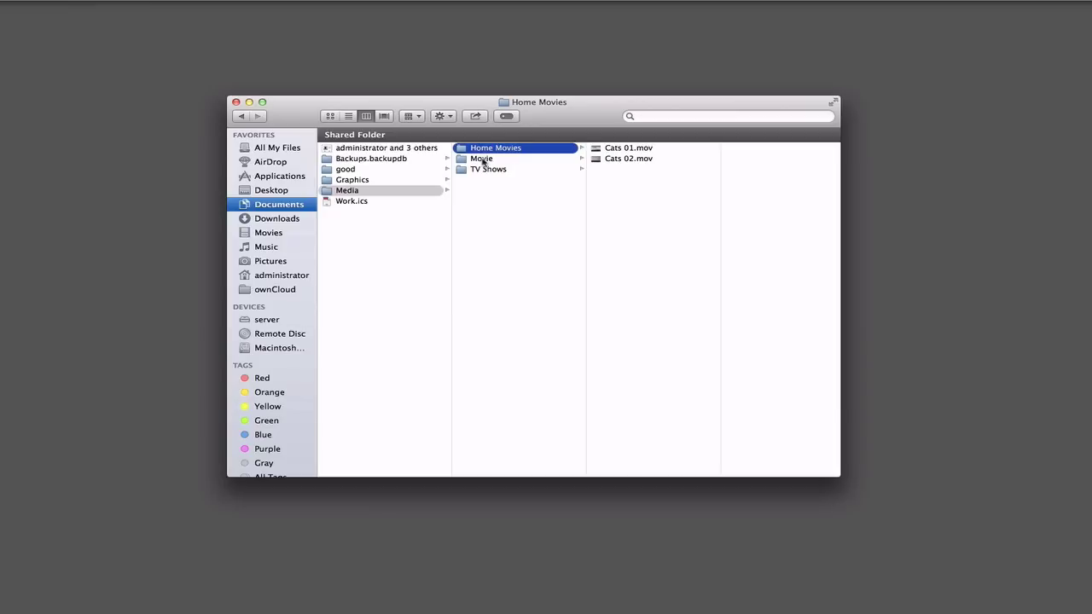
pyautogui.click(483, 159)
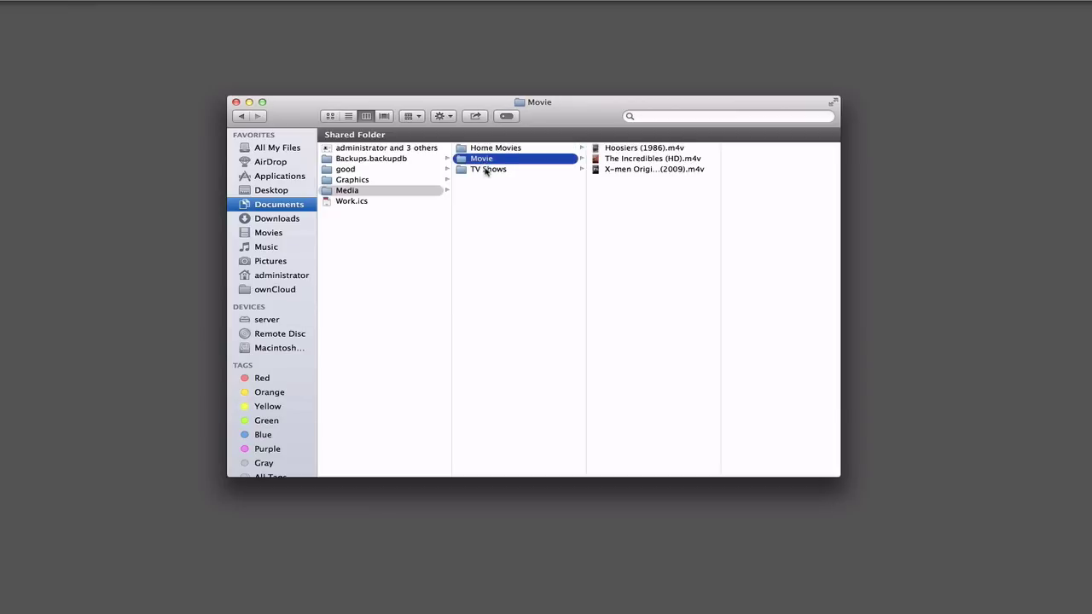
pyautogui.click(487, 171)
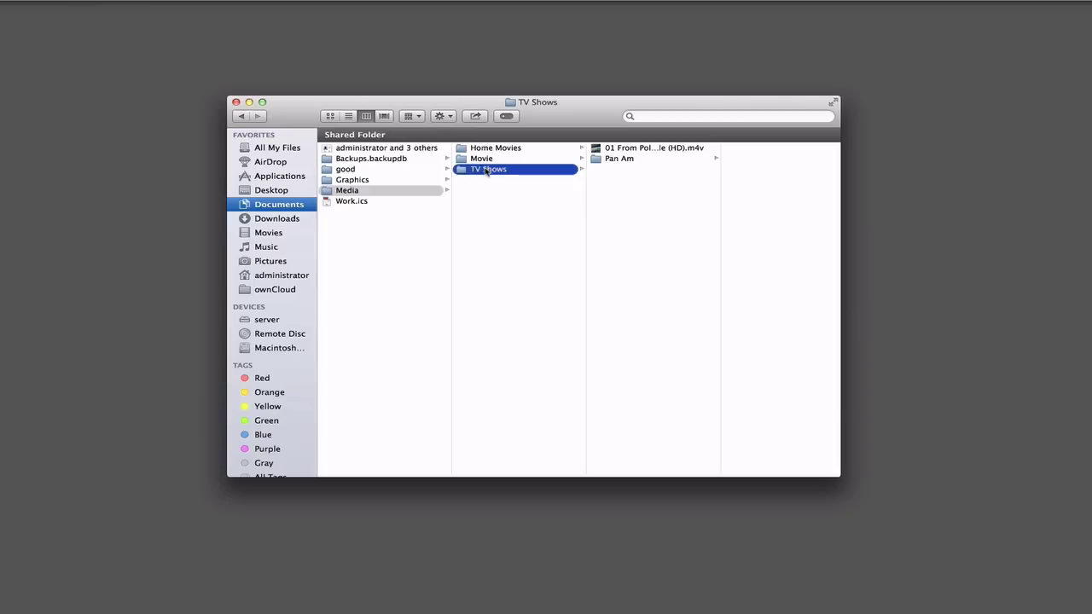
pyautogui.click(330, 194)
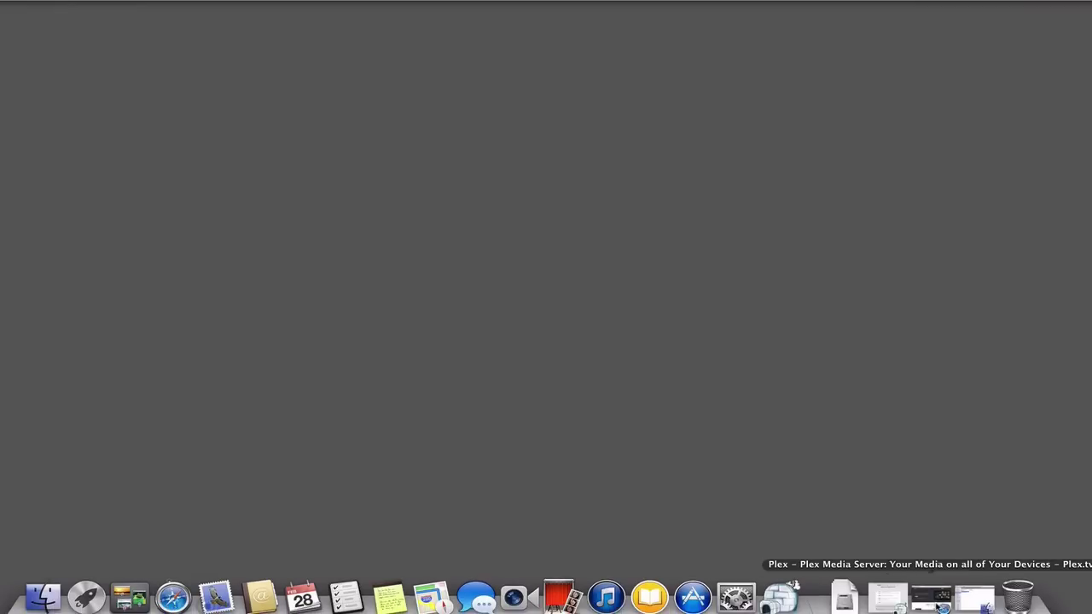
# Restore the Safari window and open plex.tv's Downloads page for Plex Media Server
pyautogui.click(974, 597)
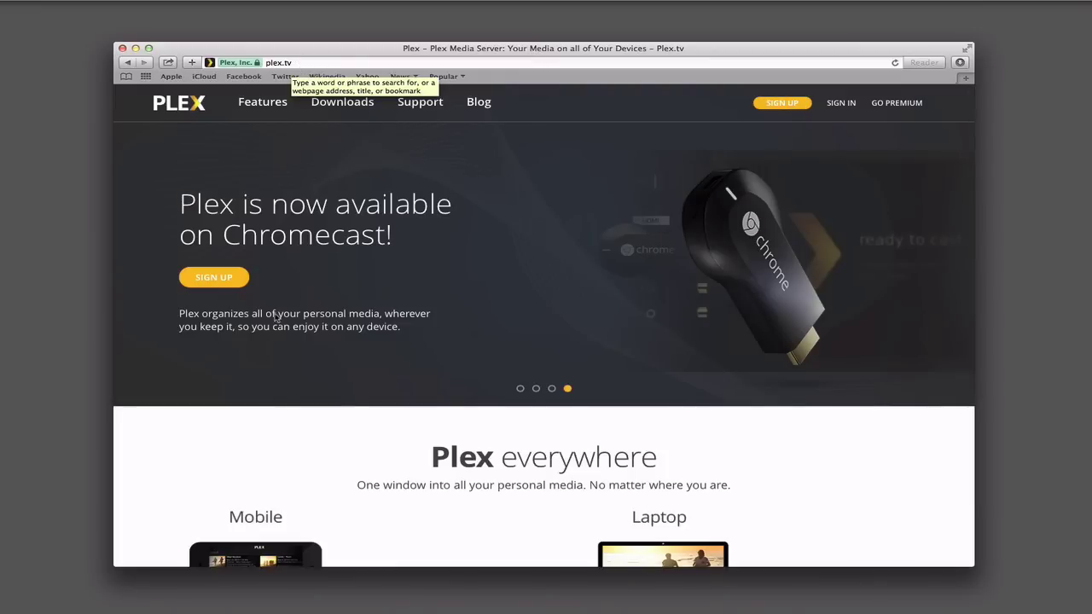
pyautogui.click(337, 106)
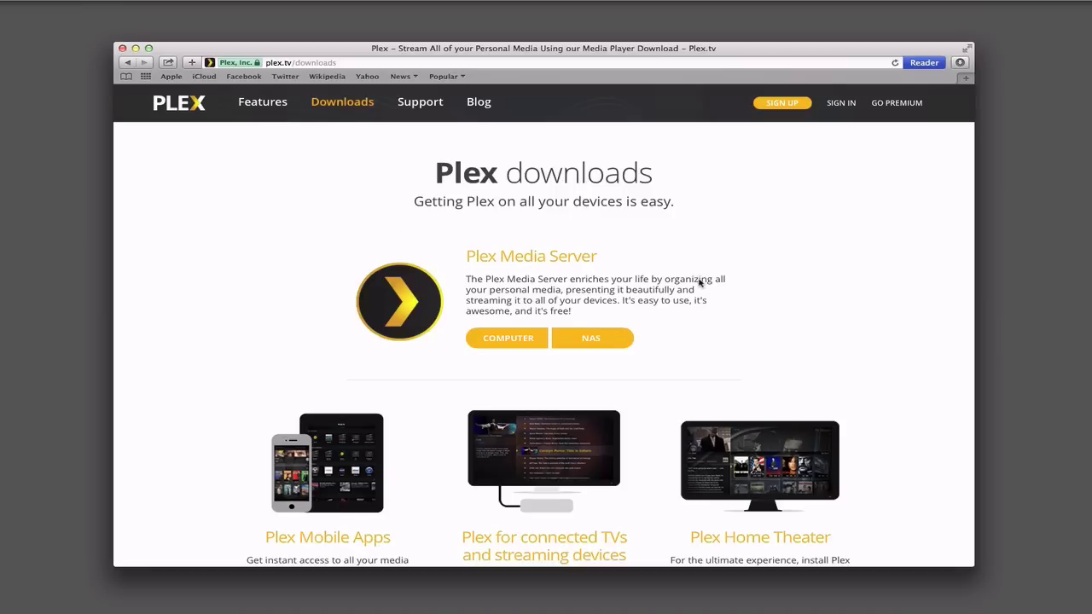
pyautogui.scroll(-3, 778, 331)
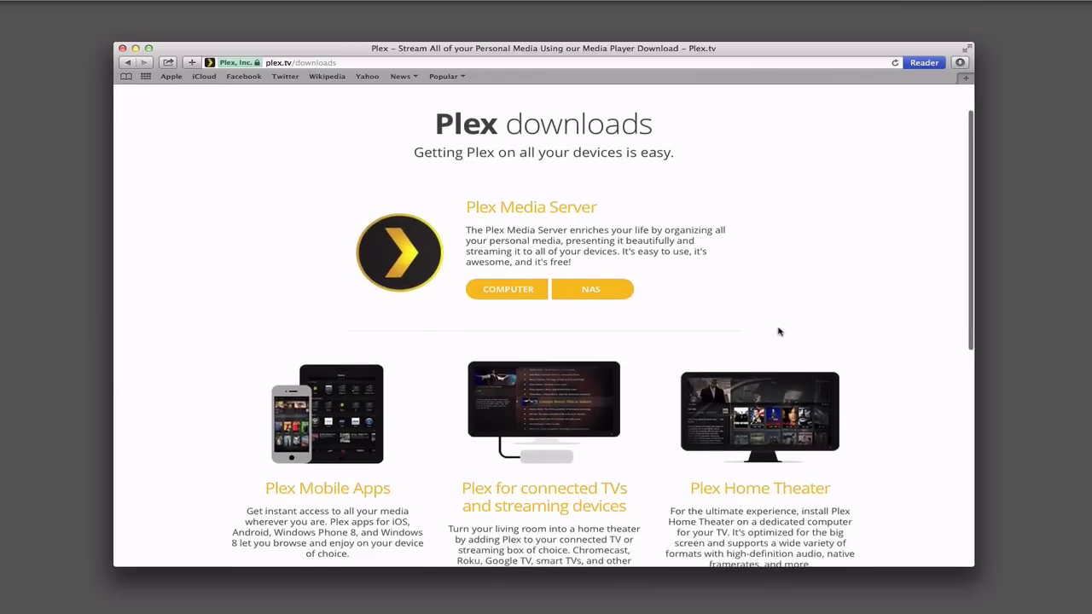
pyautogui.scroll(-3, 778, 332)
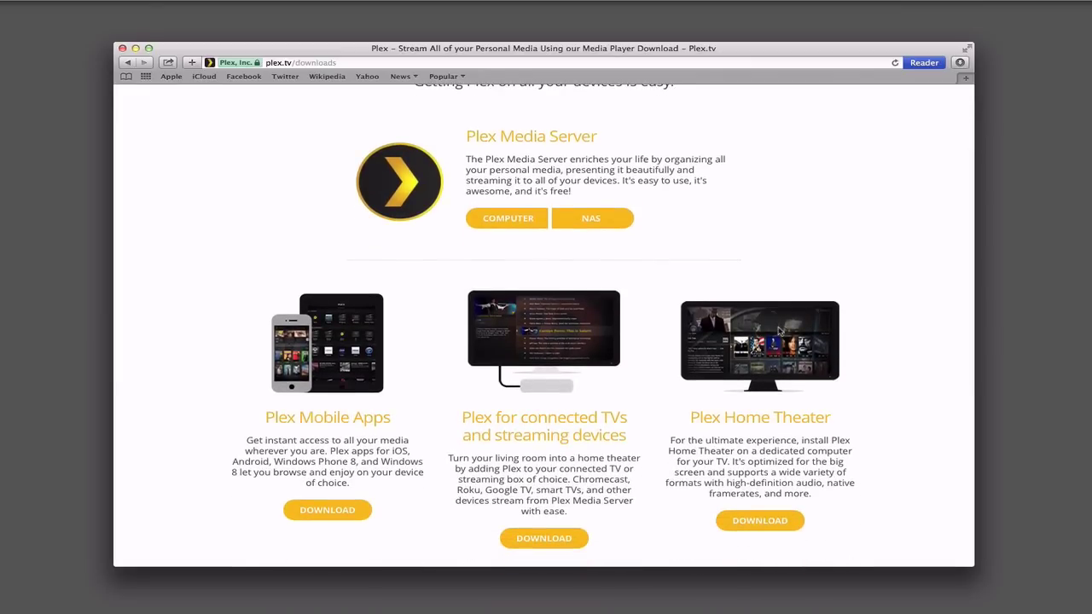
pyautogui.scroll(3, 778, 332)
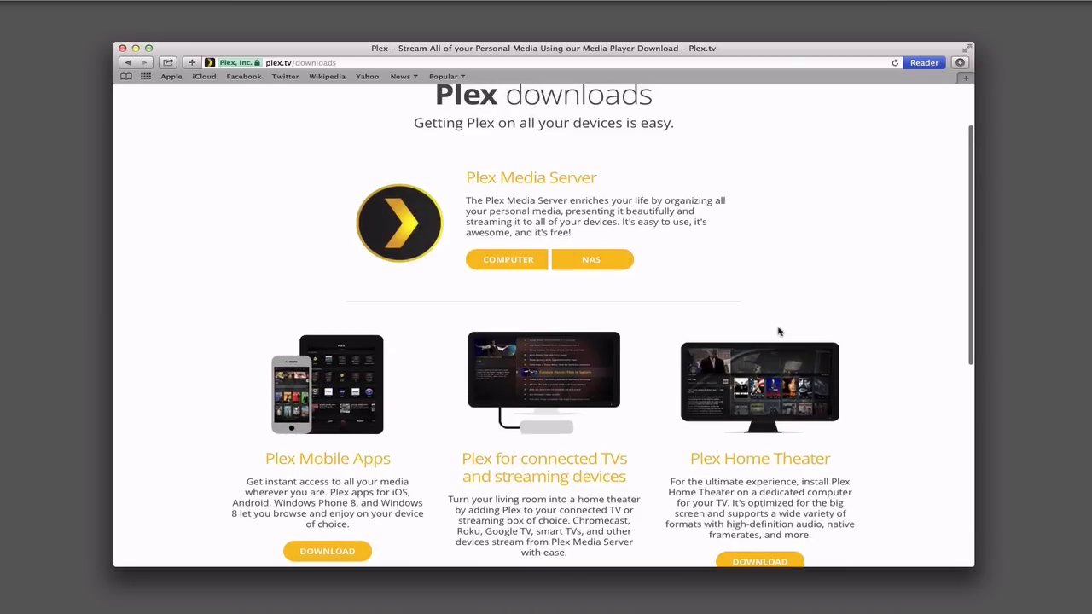
pyautogui.scroll(1, 779, 332)
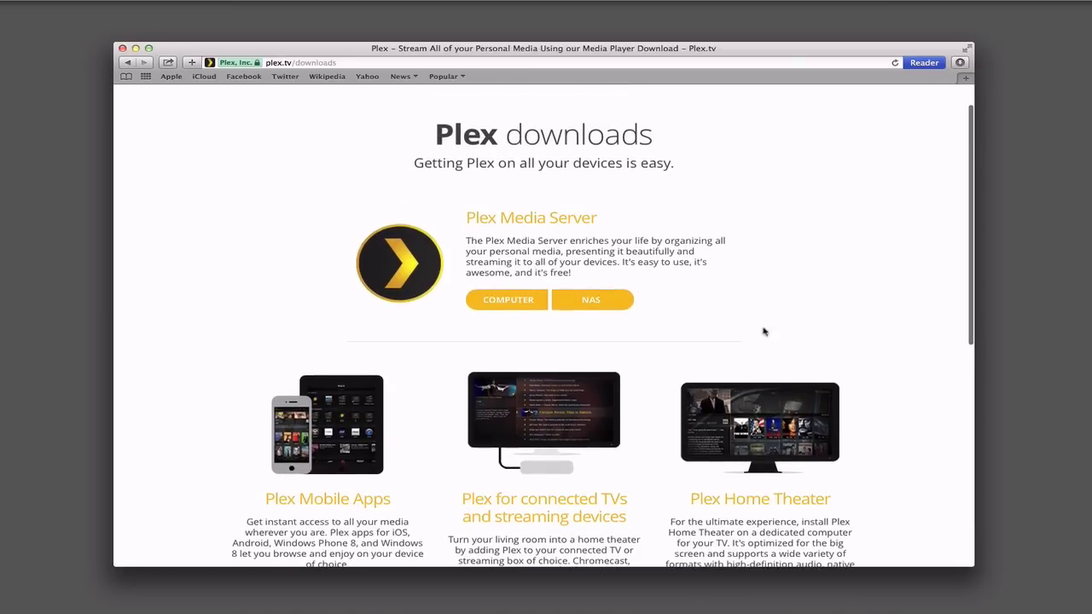
# Choose the Computer option and download Plex Media Server 0.9.9.5.411 for Mac
pyautogui.click(510, 304)
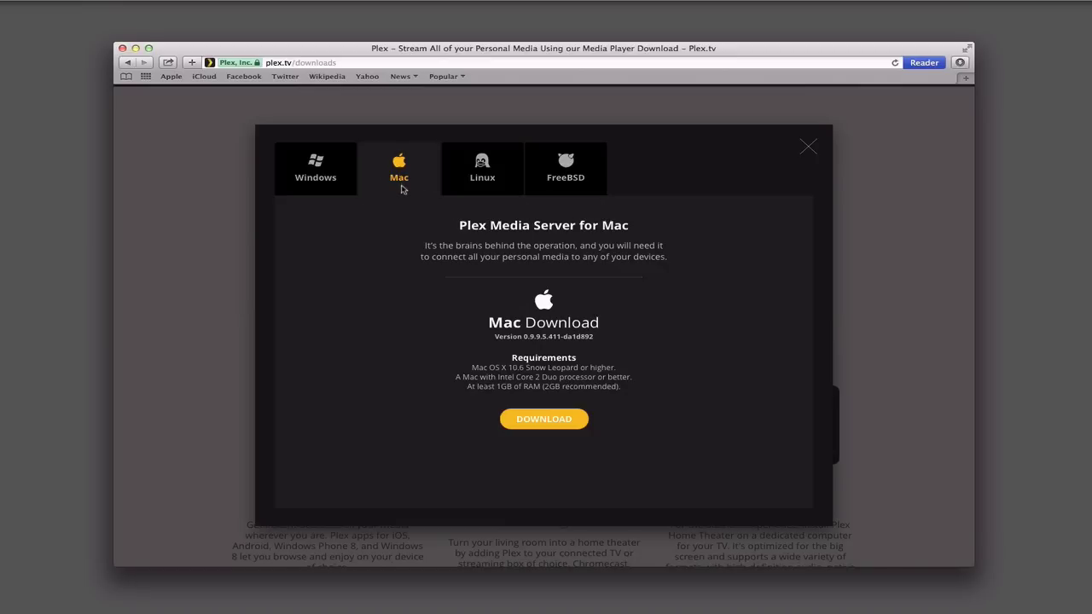
pyautogui.click(539, 421)
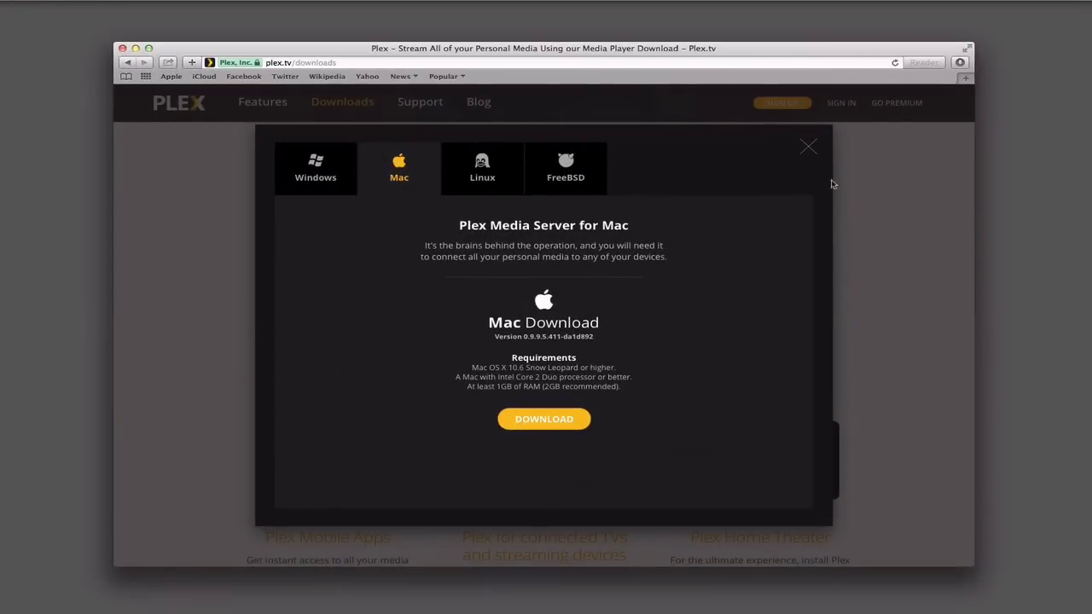
# Show the downloaded Plex Media Server in Finder's Downloads folder, then quit Safari
pyautogui.click(961, 64)
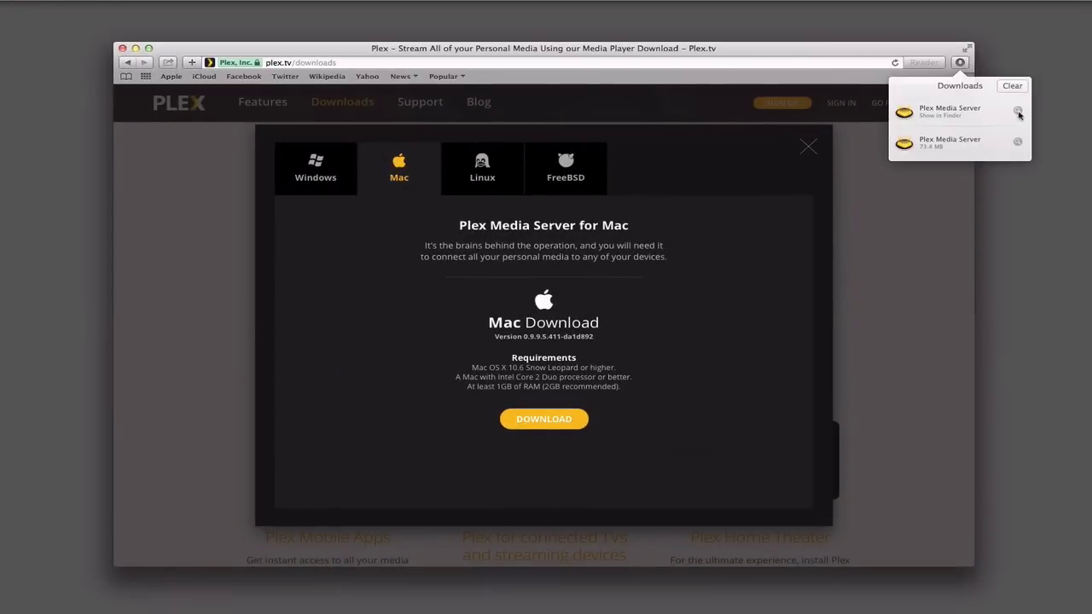
pyautogui.click(1018, 112)
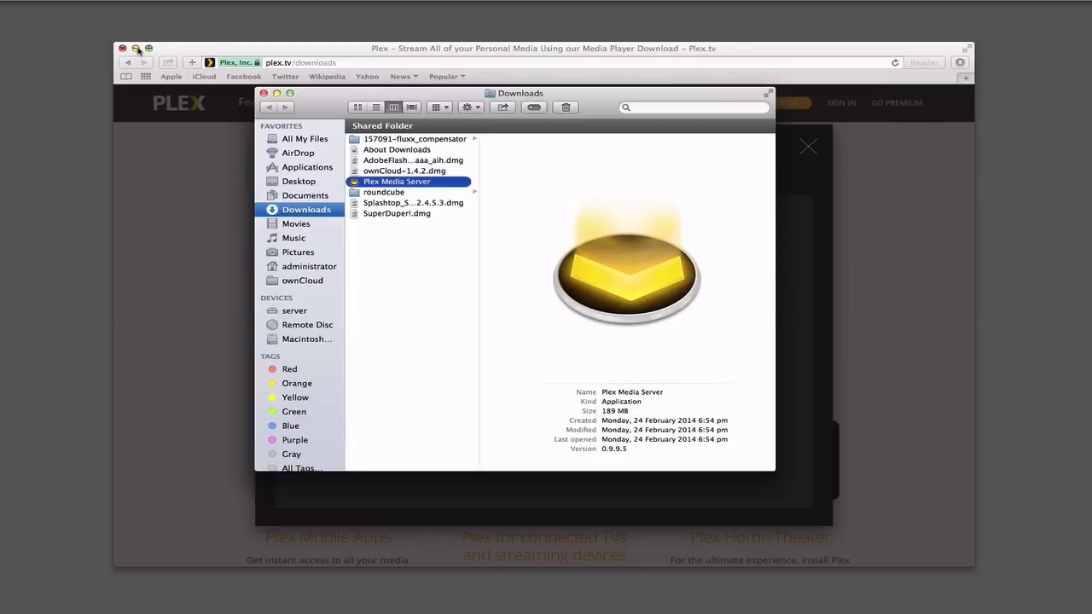
pyautogui.click(169, 51)
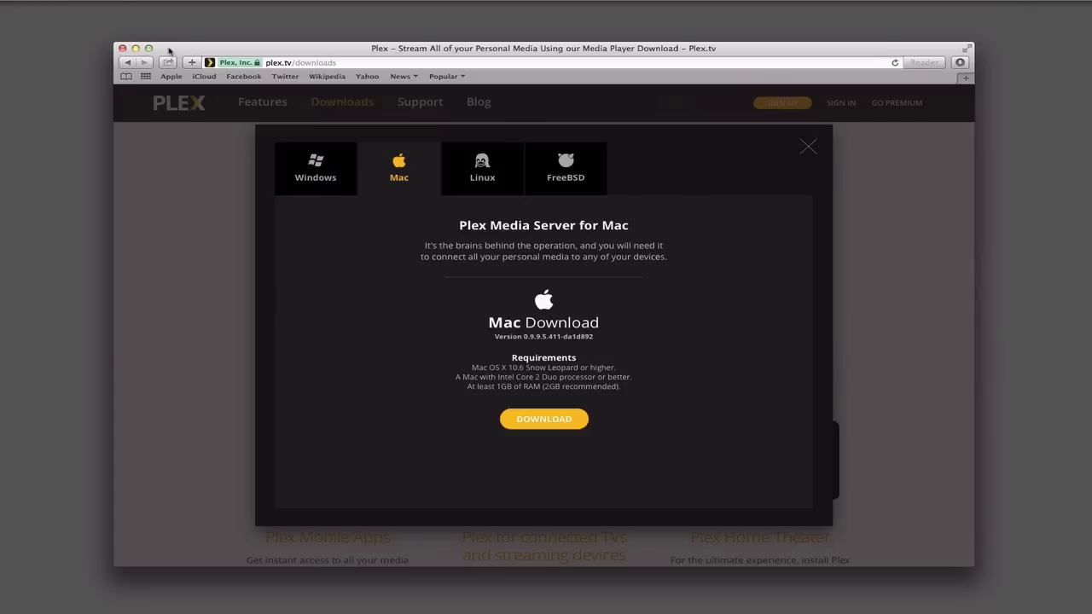
pyautogui.click(21, 0)
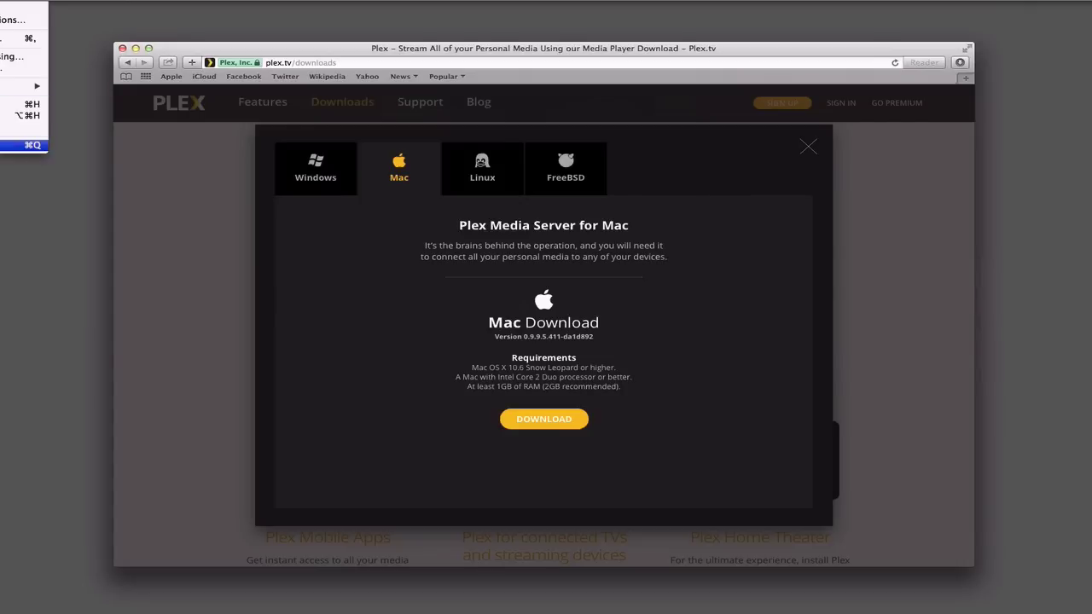
pyautogui.click(24, 145)
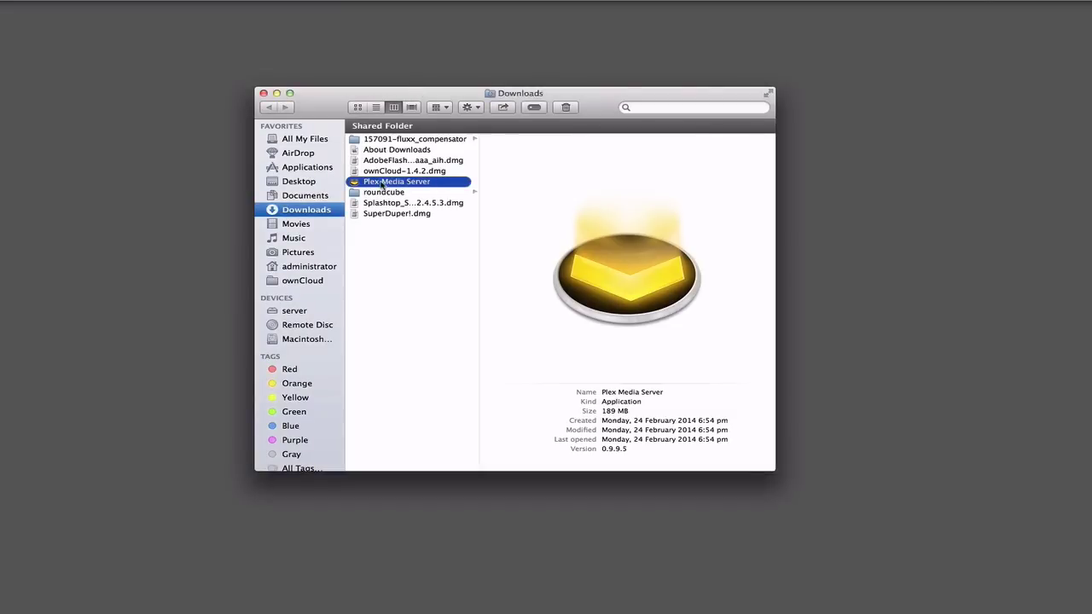
# Move Plex Media Server from Downloads into Applications and select it there
pyautogui.moveTo(364, 184); pyautogui.dragTo(313, 169)
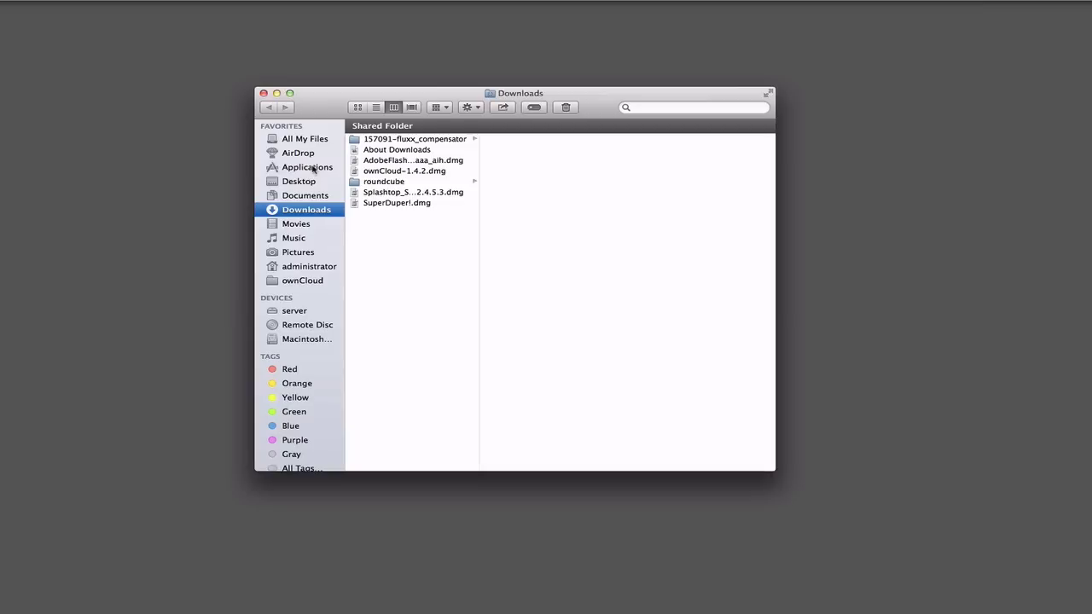
pyautogui.click(313, 168)
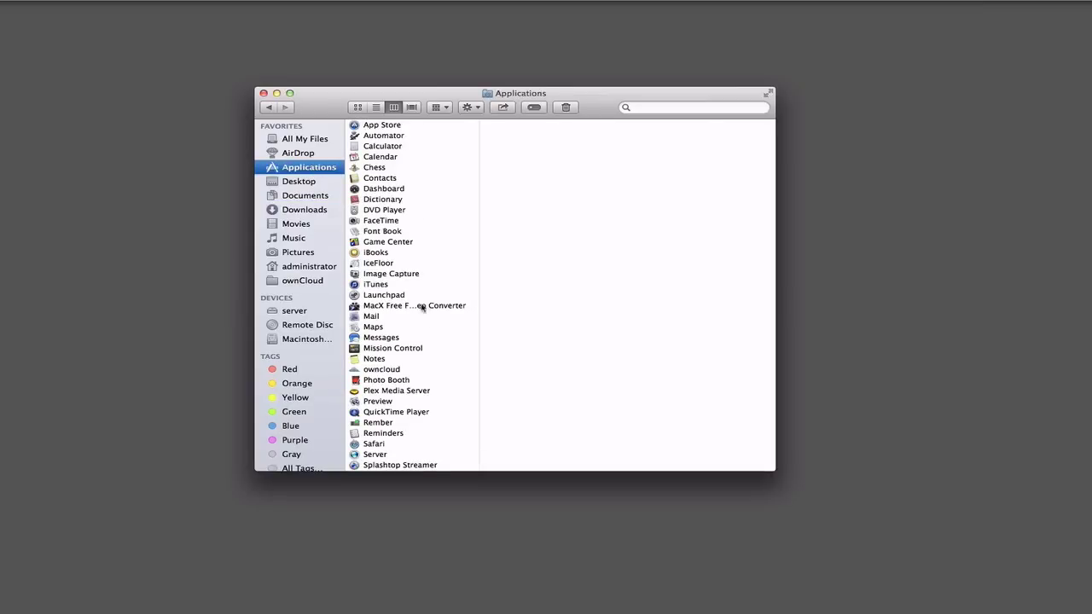
pyautogui.click(385, 392)
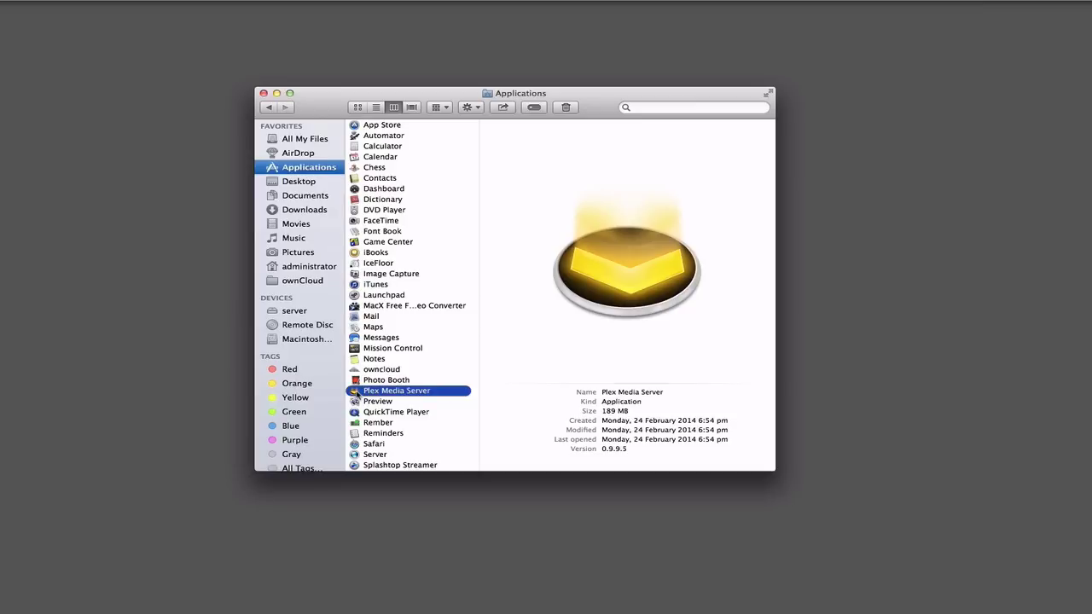
# Launch Plex Media Server so Plex/Web opens at 127.0.0.1:32400
pyautogui.doubleClick(356, 394)
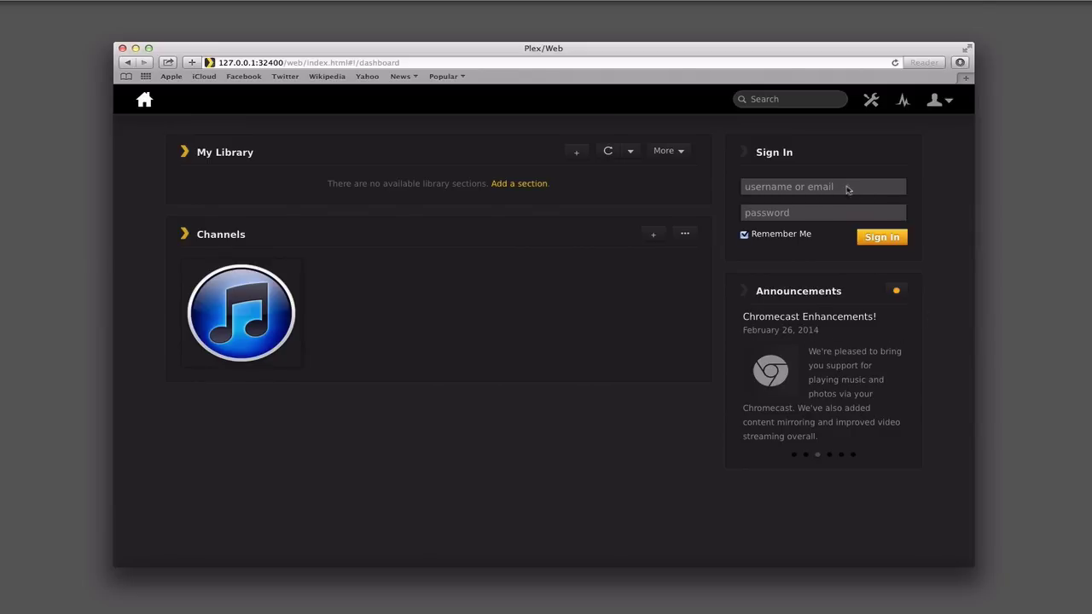
# In the server's myPlex settings, fill in the Sign Up form with the account details and submit it
pyautogui.click(951, 102)
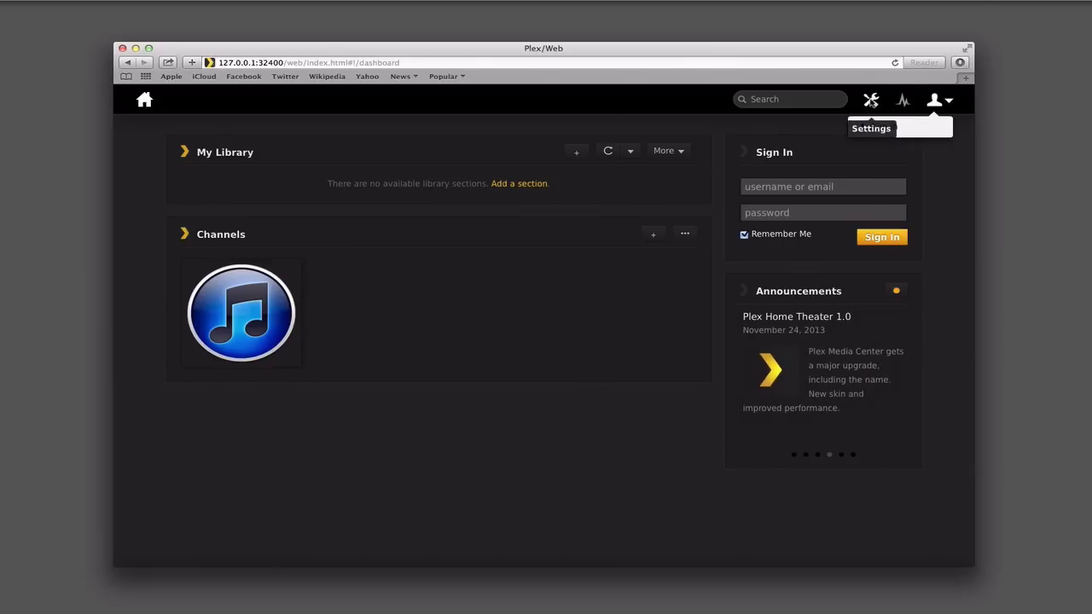
pyautogui.click(873, 101)
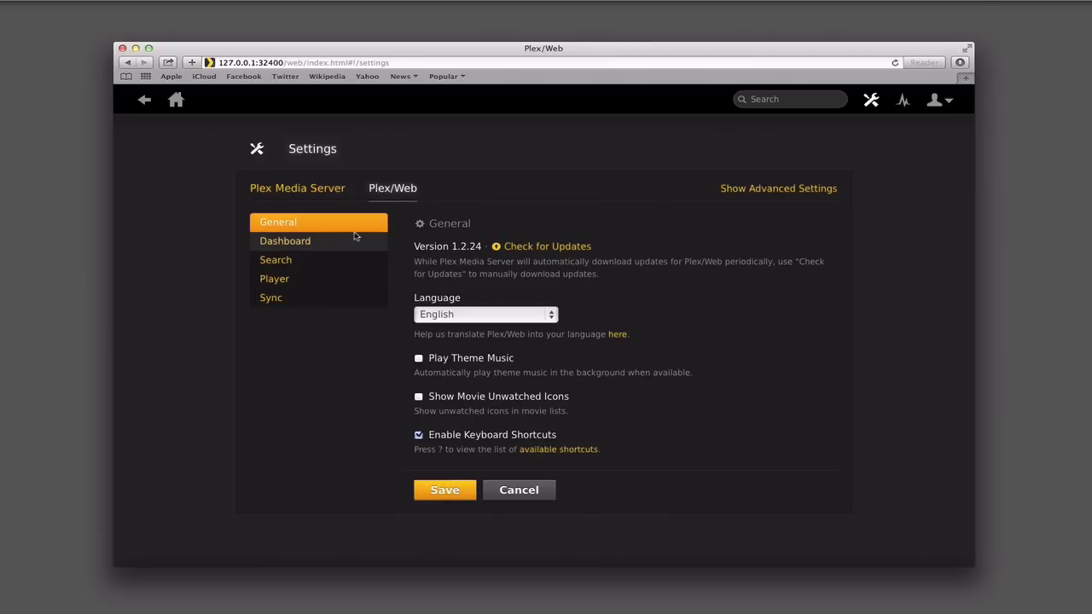
pyautogui.click(292, 194)
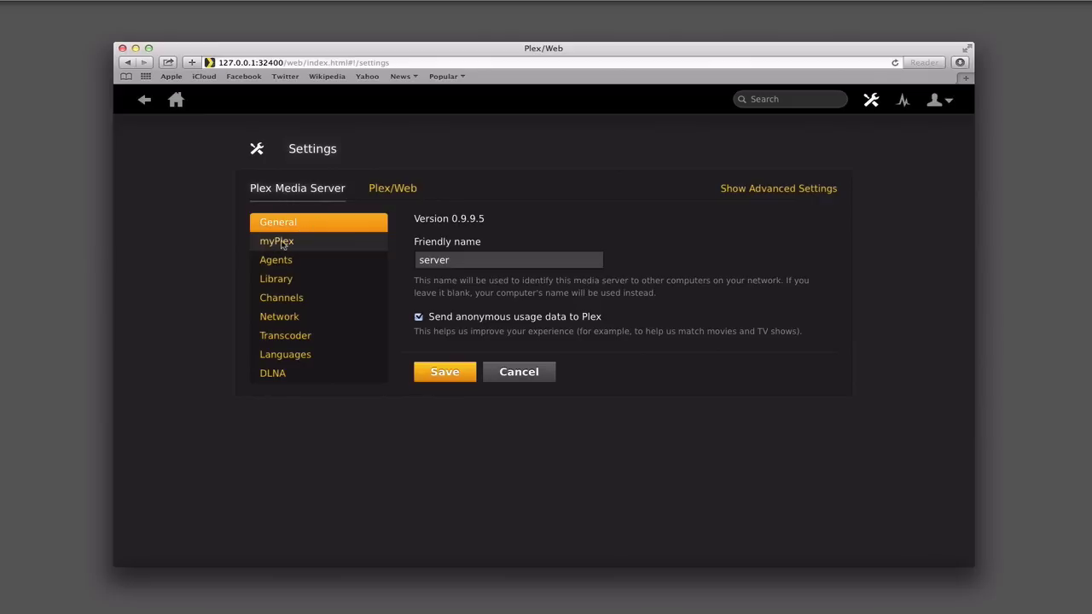
pyautogui.click(282, 243)
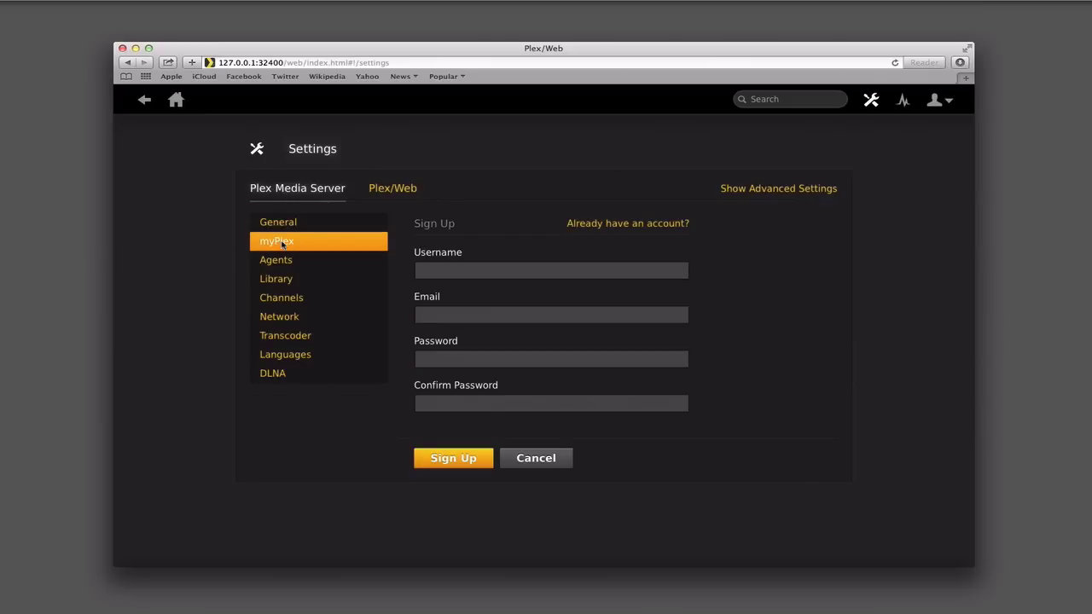
pyautogui.click(443, 276)
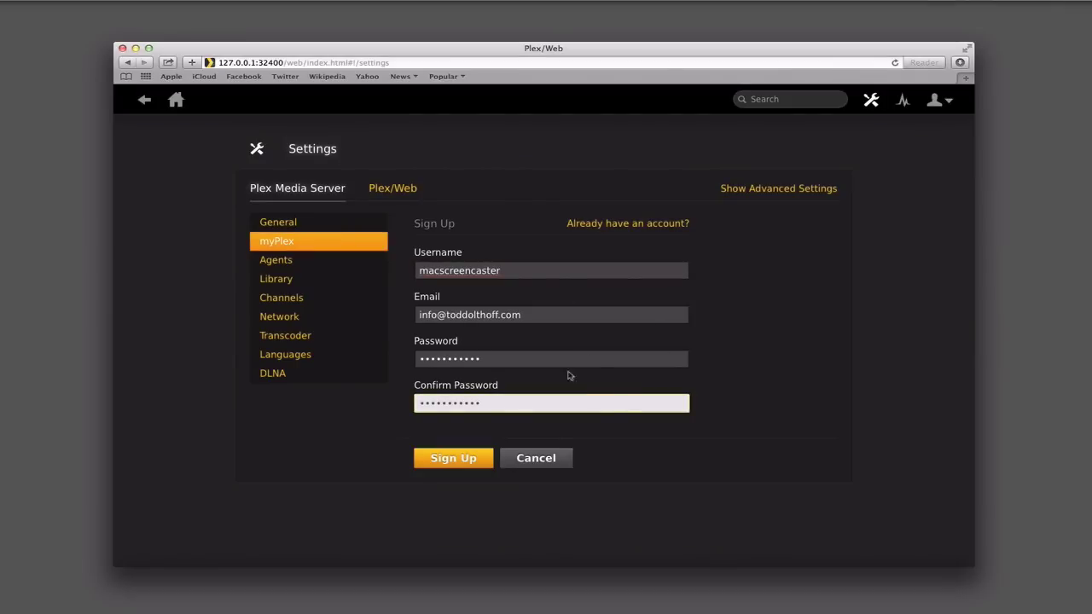
pyautogui.click(466, 461)
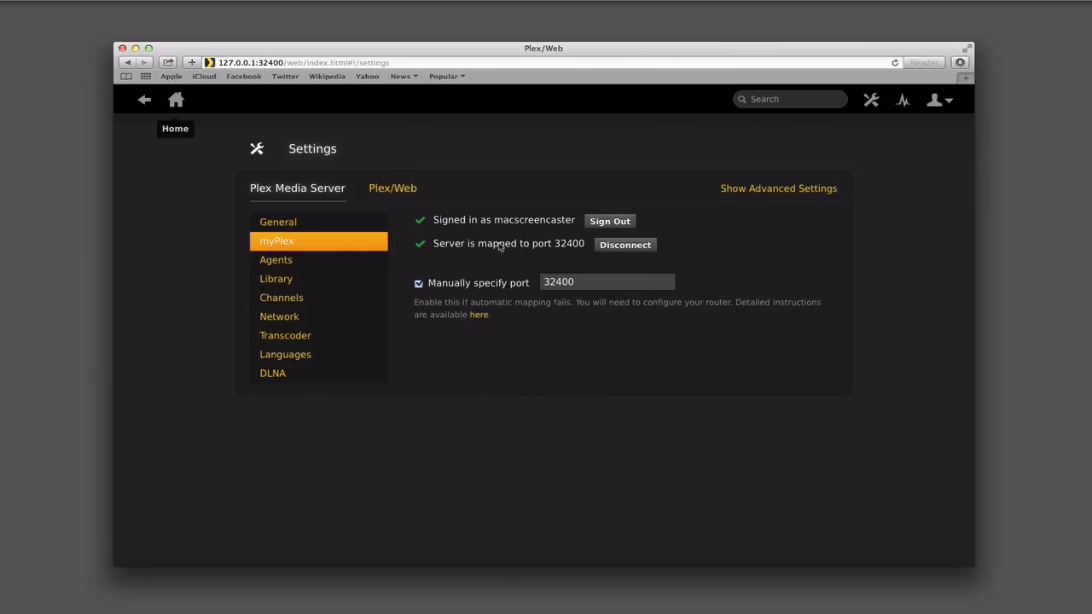
pyautogui.click(177, 102)
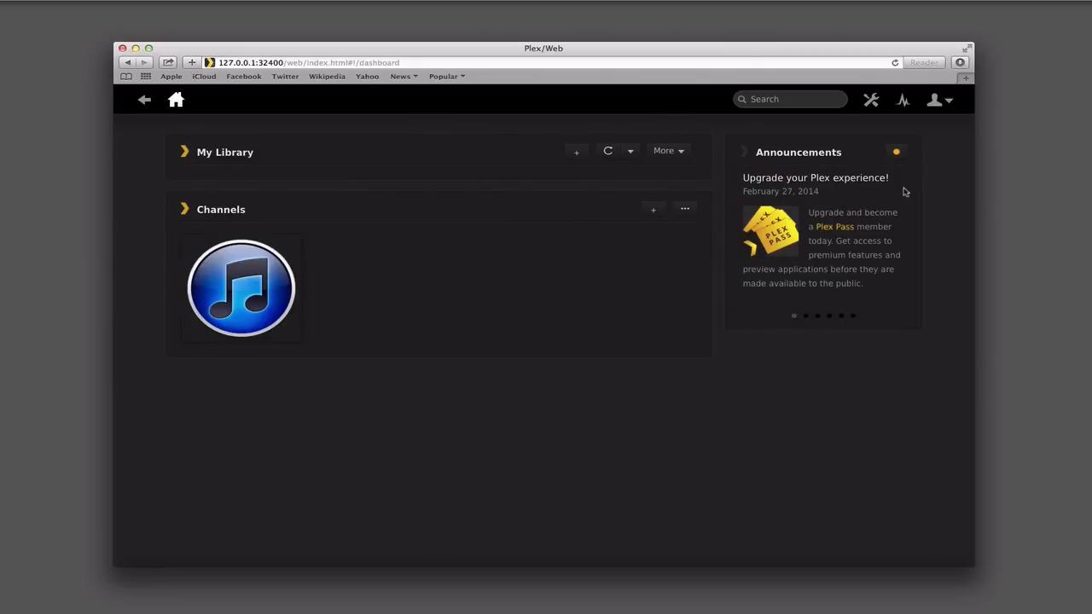
pyautogui.click(951, 102)
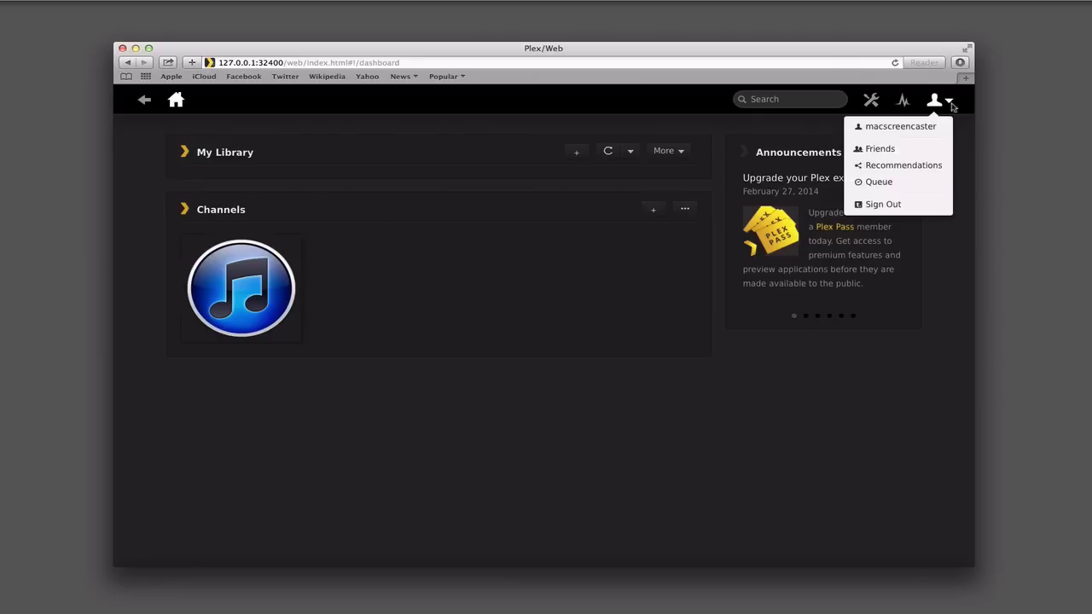
pyautogui.click(966, 156)
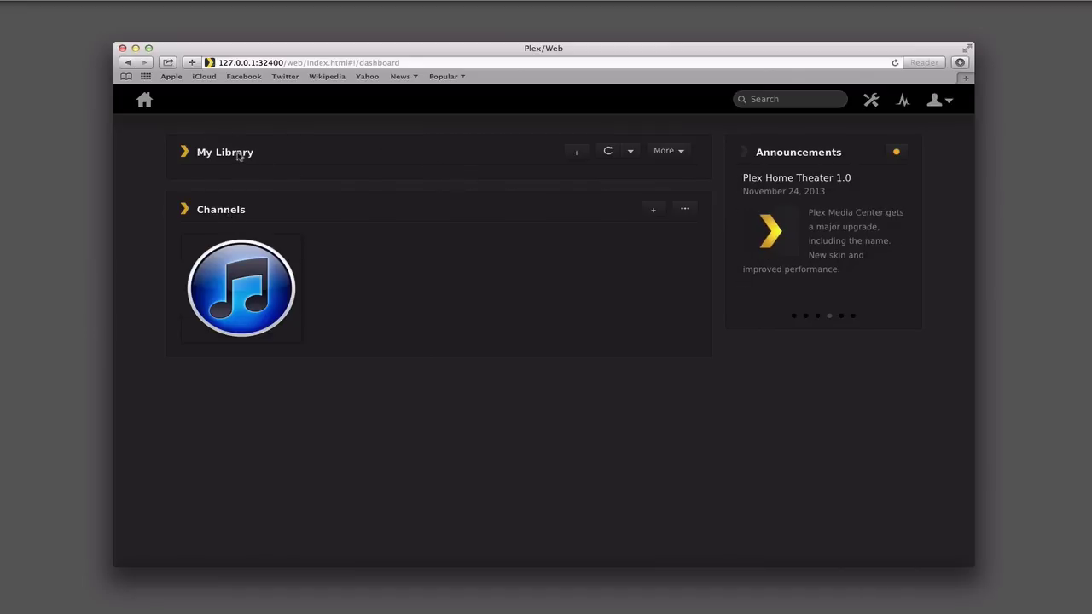
# Add a Movies section with /Users/administrator/Documents/Media/Movie as its source folder
pyautogui.click(576, 155)
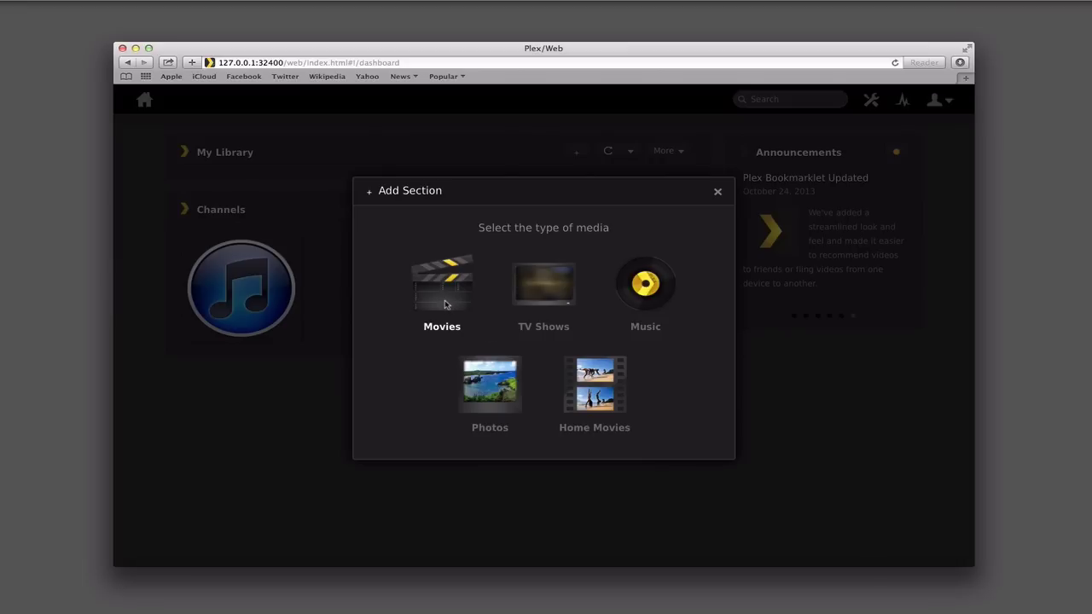
pyautogui.click(444, 305)
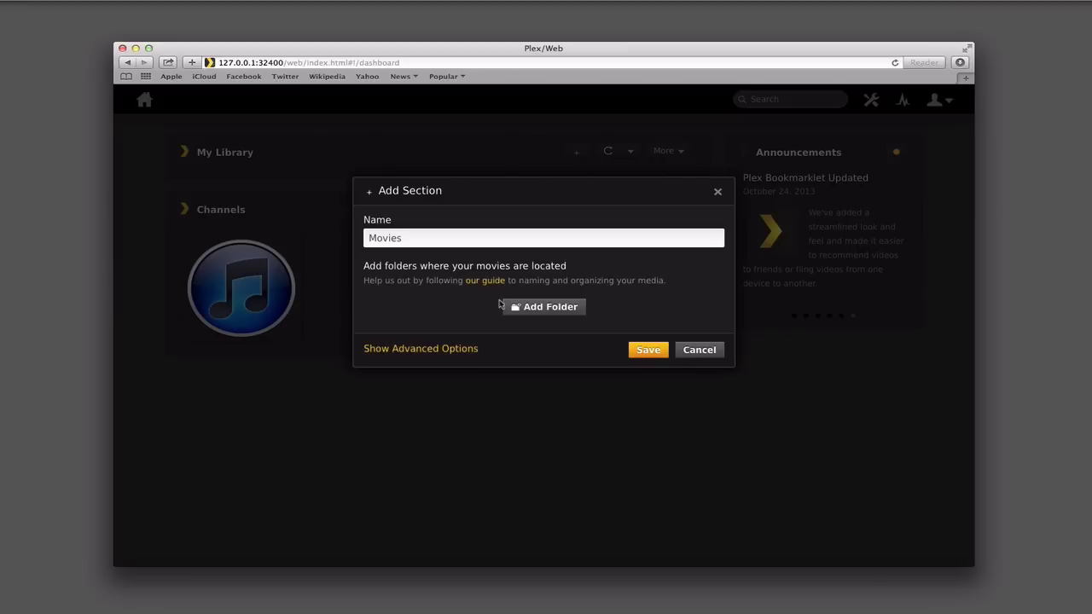
pyautogui.click(546, 308)
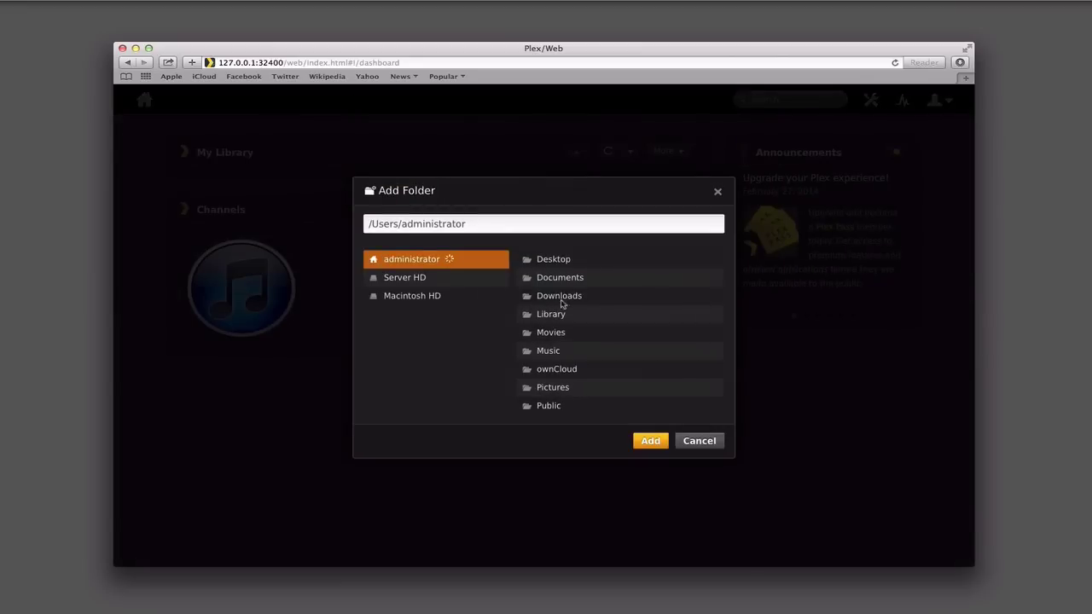
pyautogui.click(566, 281)
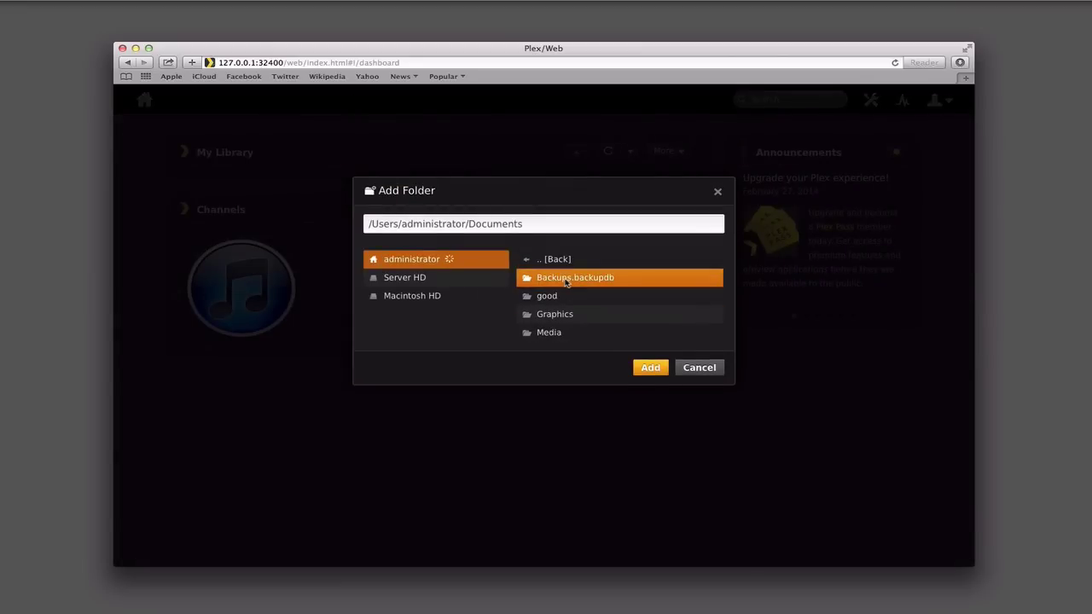
pyautogui.click(561, 334)
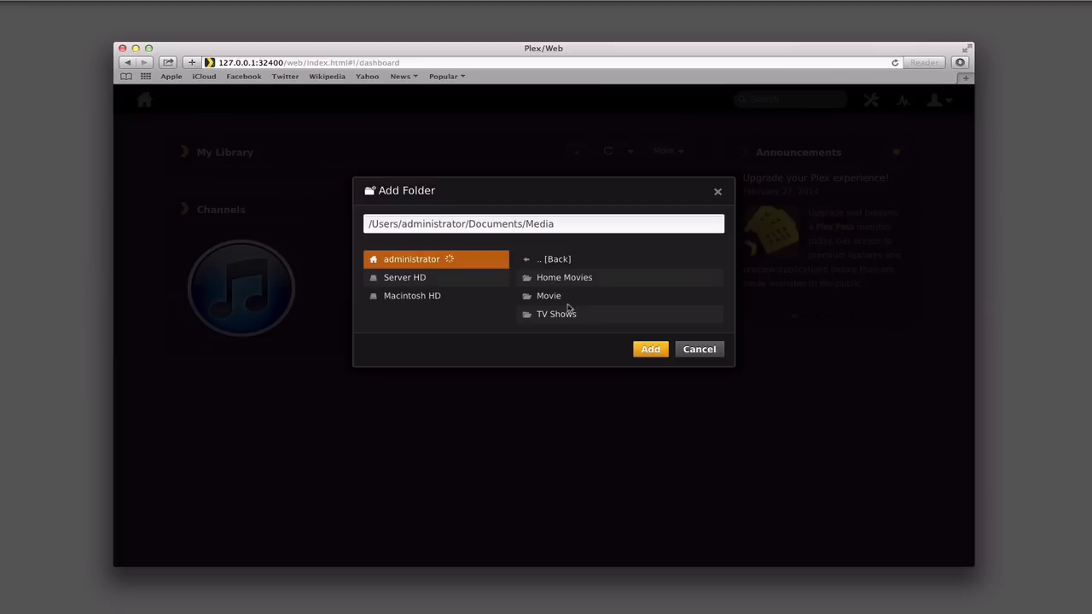
pyautogui.click(552, 296)
pyautogui.click(652, 346)
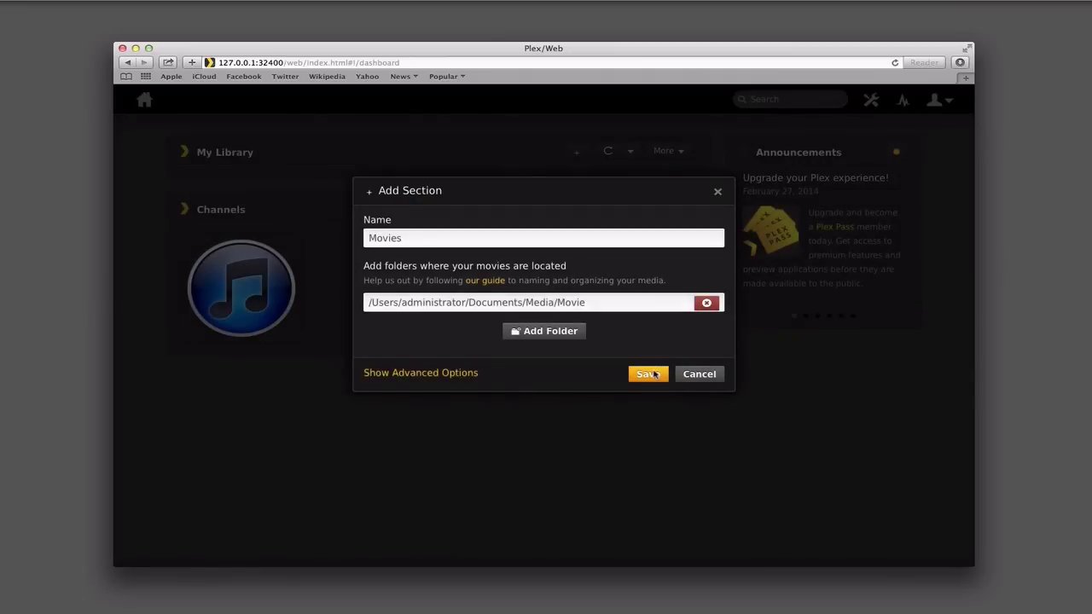
# Save the Movies library so it scans in Hoosiers, The Incredibles and X-Men Origins: Wolverine
pyautogui.click(647, 377)
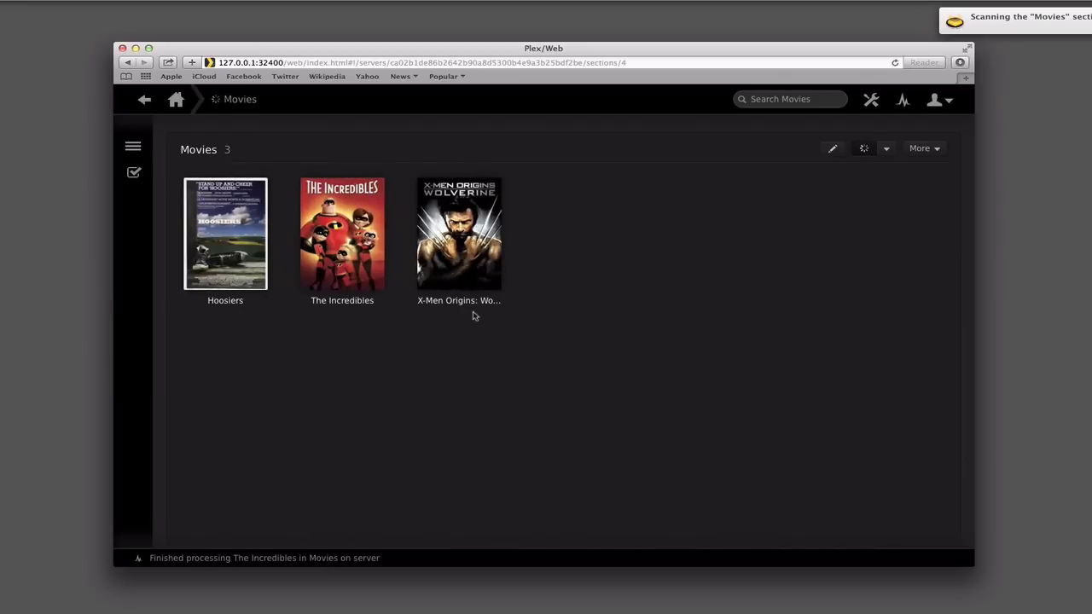
pyautogui.moveTo(258, 270)
pyautogui.moveTo(459, 248)
pyautogui.moveTo(228, 252)
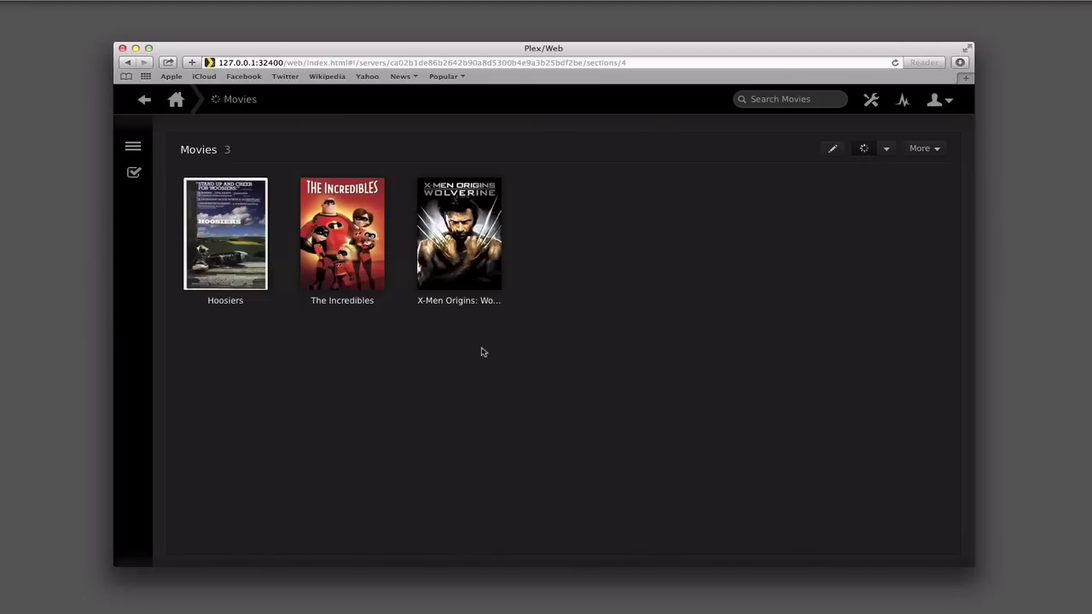
# Return to the dashboard and start a new TV Shows library section
pyautogui.click(145, 100)
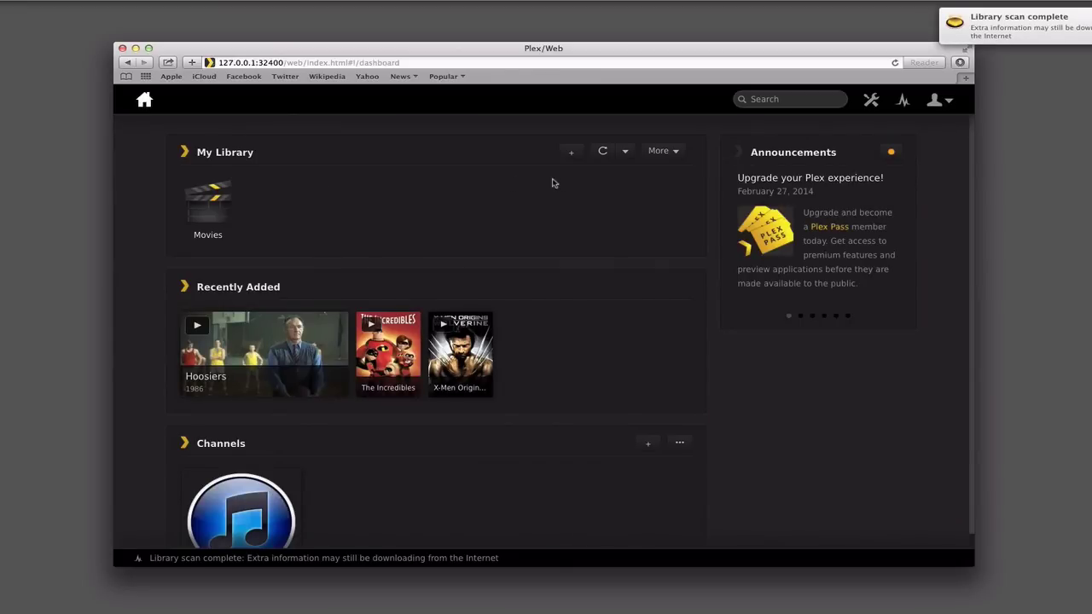
pyautogui.click(572, 154)
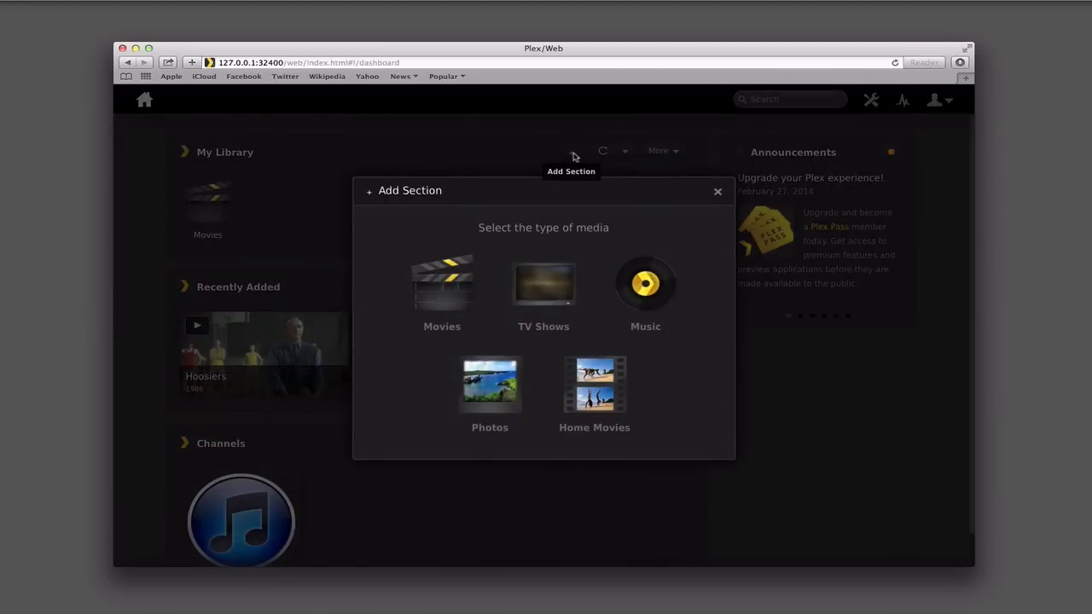
pyautogui.click(457, 293)
pyautogui.click(539, 297)
pyautogui.click(540, 296)
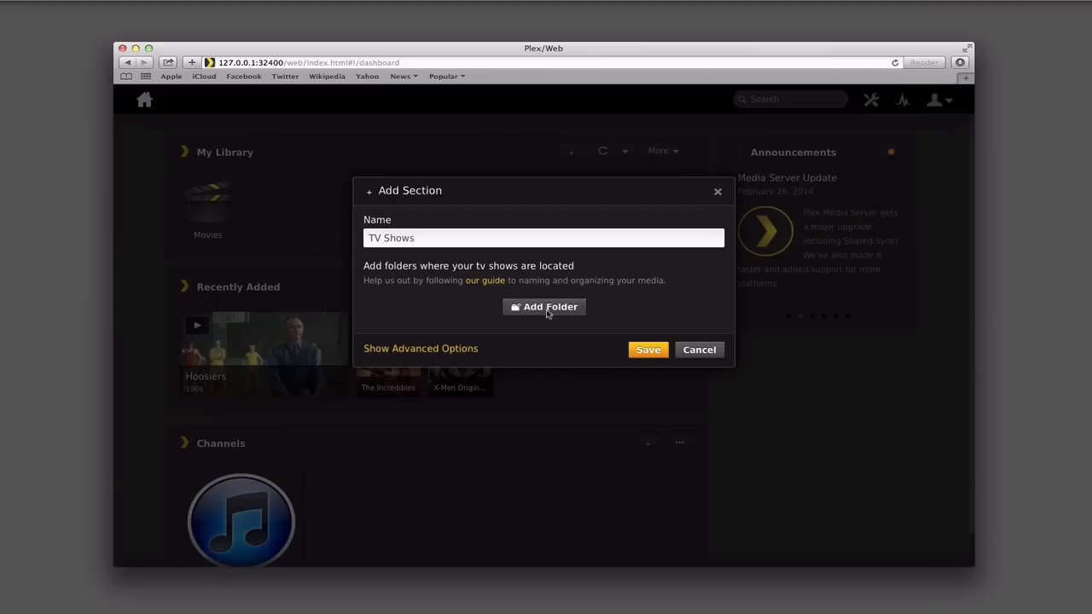
# Set Documents/Media/TV Shows as the source folder and save the library
pyautogui.click(547, 309)
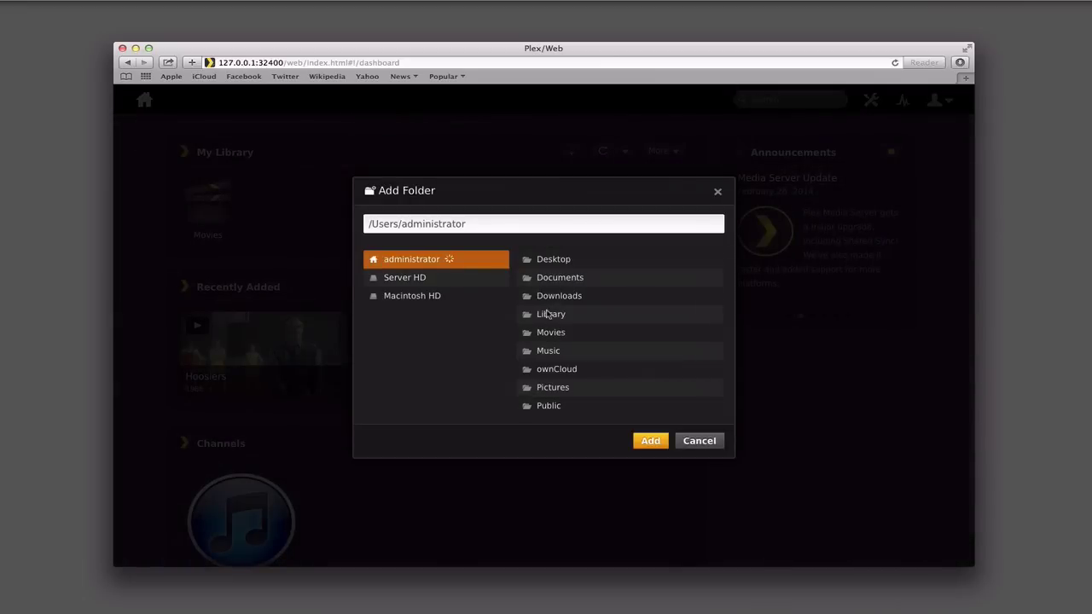
pyautogui.click(561, 282)
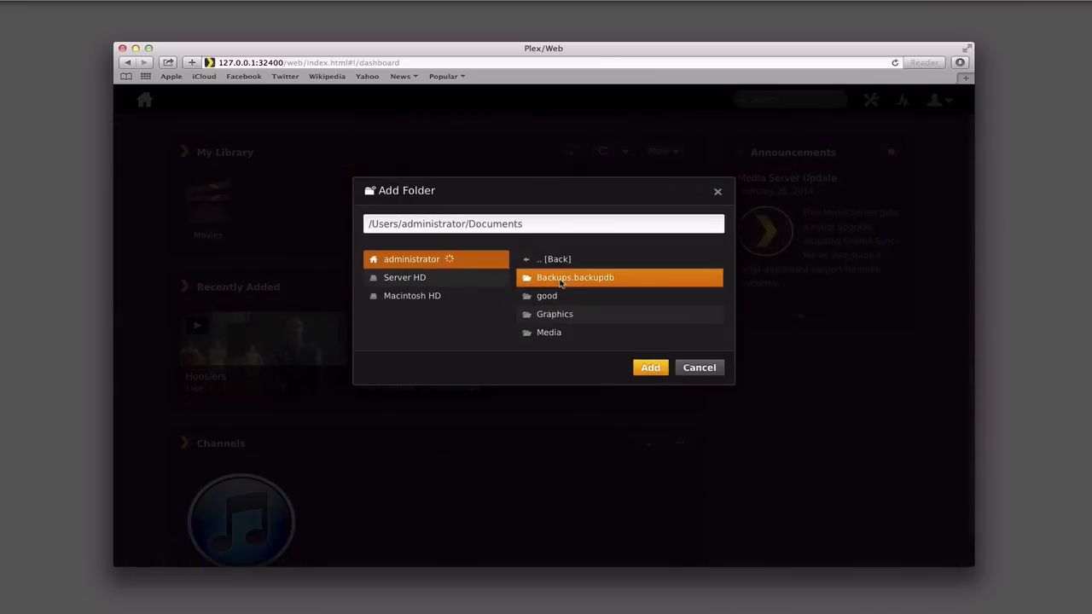
pyautogui.click(558, 332)
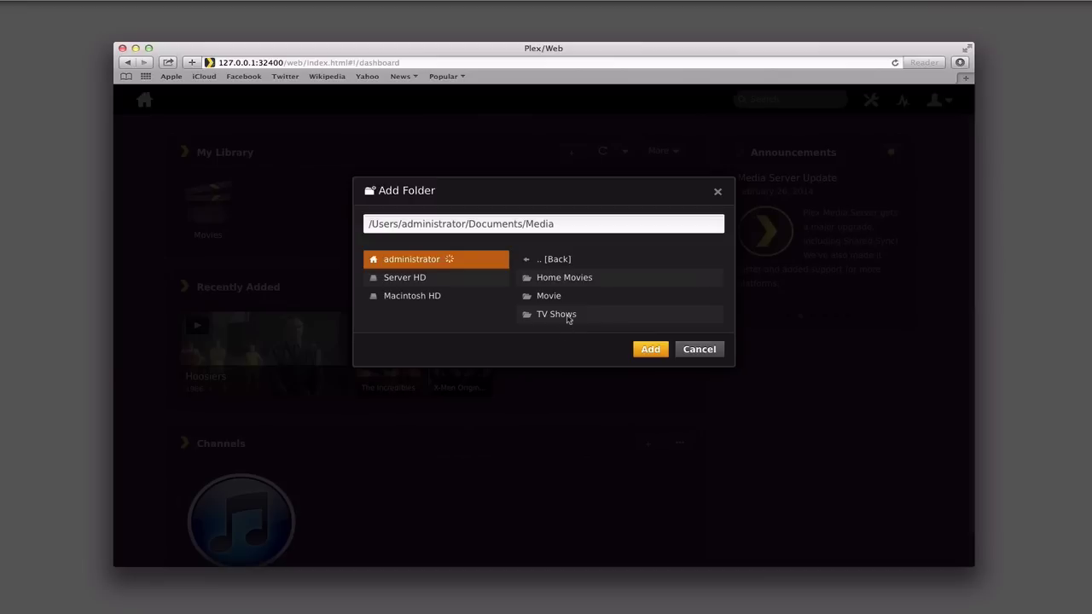
pyautogui.click(568, 317)
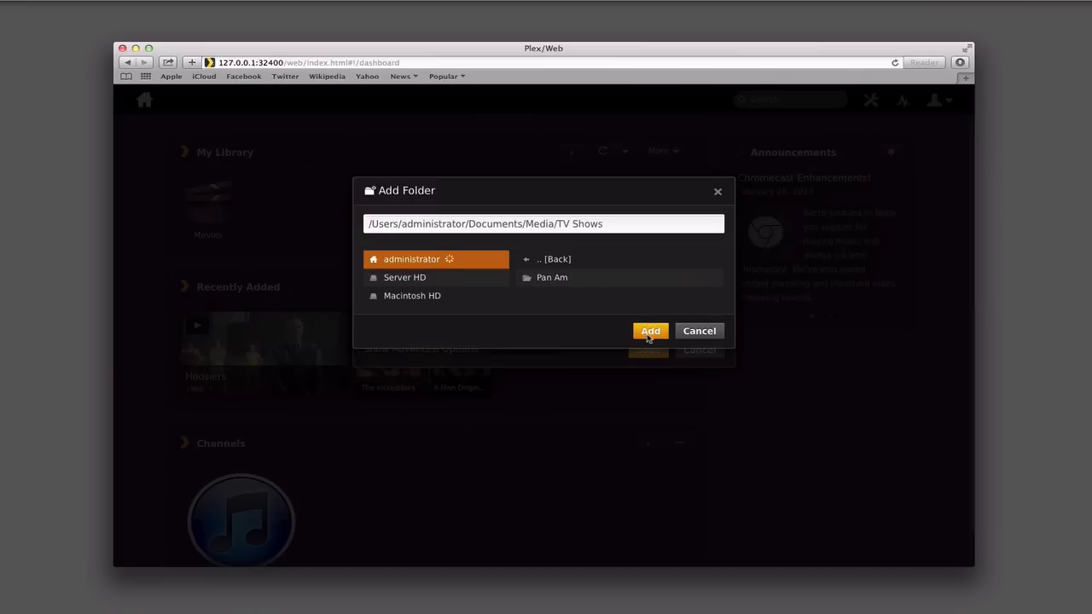
pyautogui.click(638, 330)
pyautogui.click(648, 374)
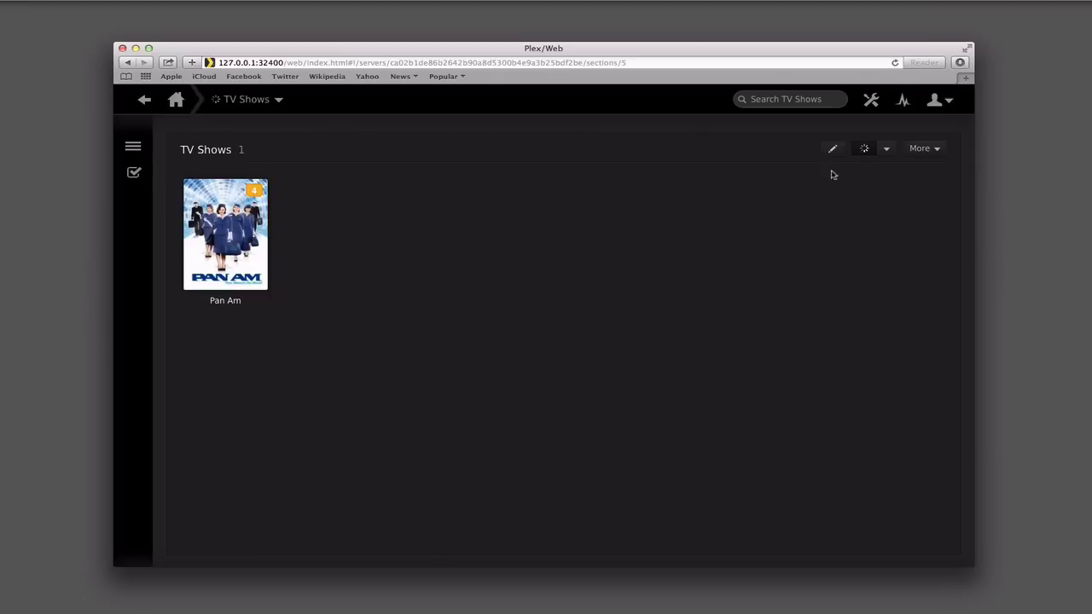
# Return to the dashboard to see the Movies and TV Shows libraries with Pan Am Season 1
pyautogui.click(145, 101)
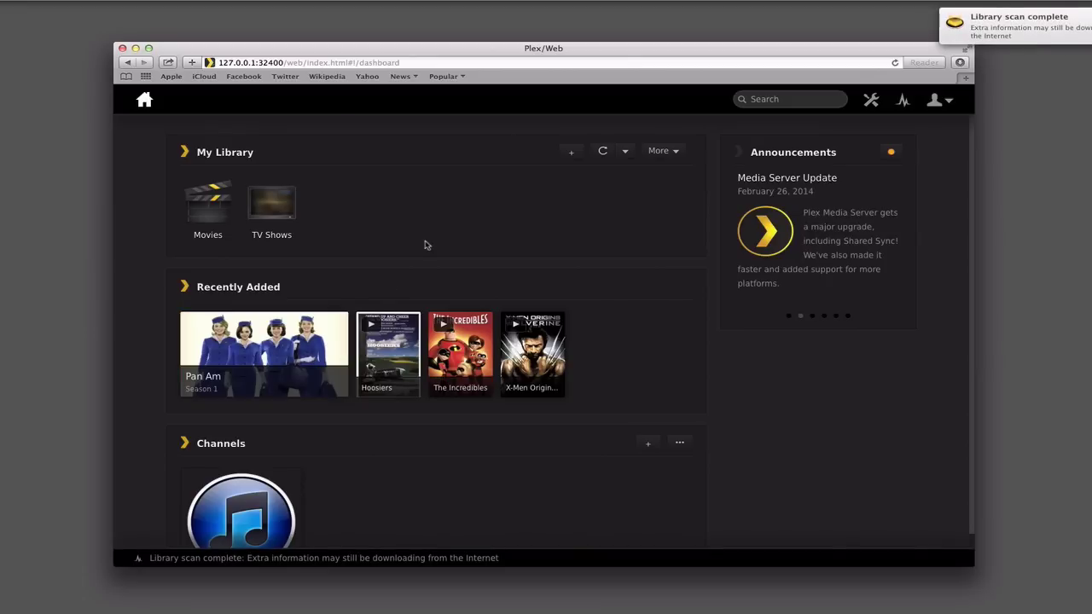
# Start a new Home Movies library and open the Documents folder in the folder browser
pyautogui.click(571, 156)
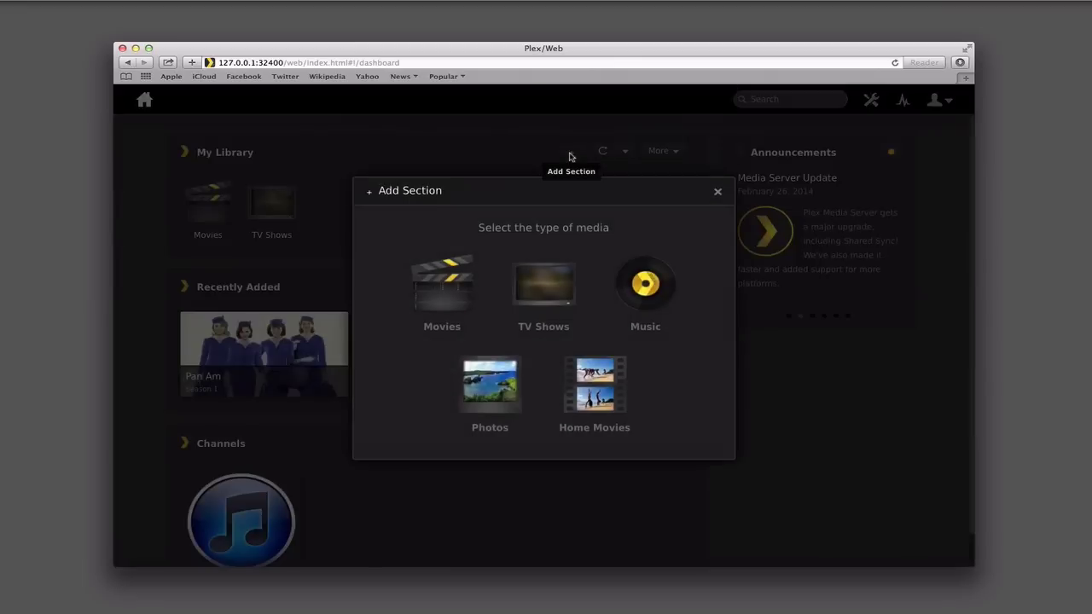
pyautogui.click(598, 385)
pyautogui.click(545, 307)
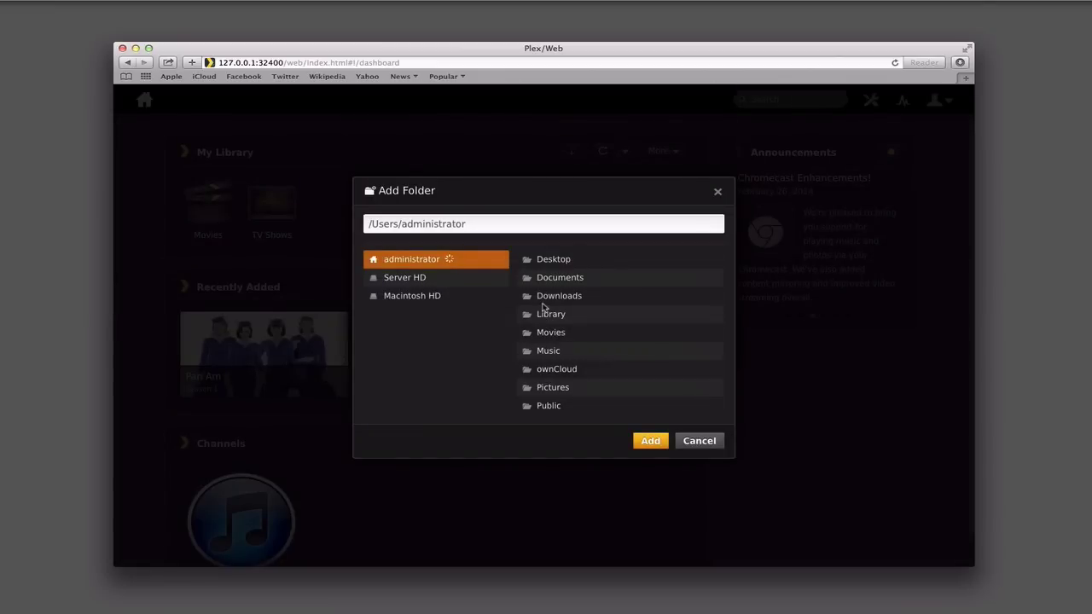
pyautogui.click(554, 298)
pyautogui.click(559, 279)
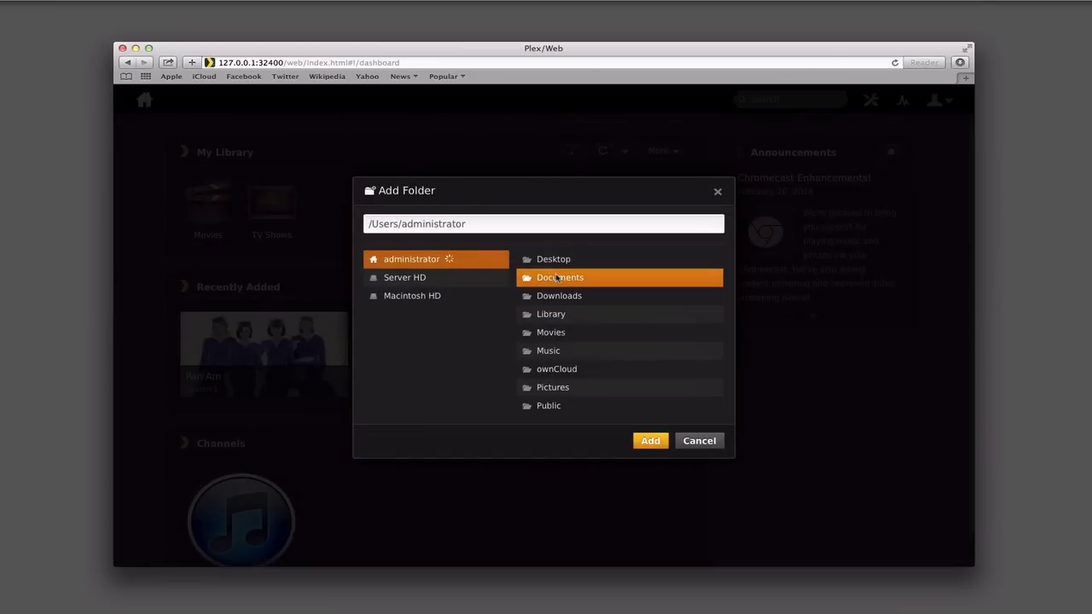
pyautogui.doubleClick(556, 278)
# Set Documents/Media/Home Movies as the source, create the library, and return to the dashboard
pyautogui.click(558, 317)
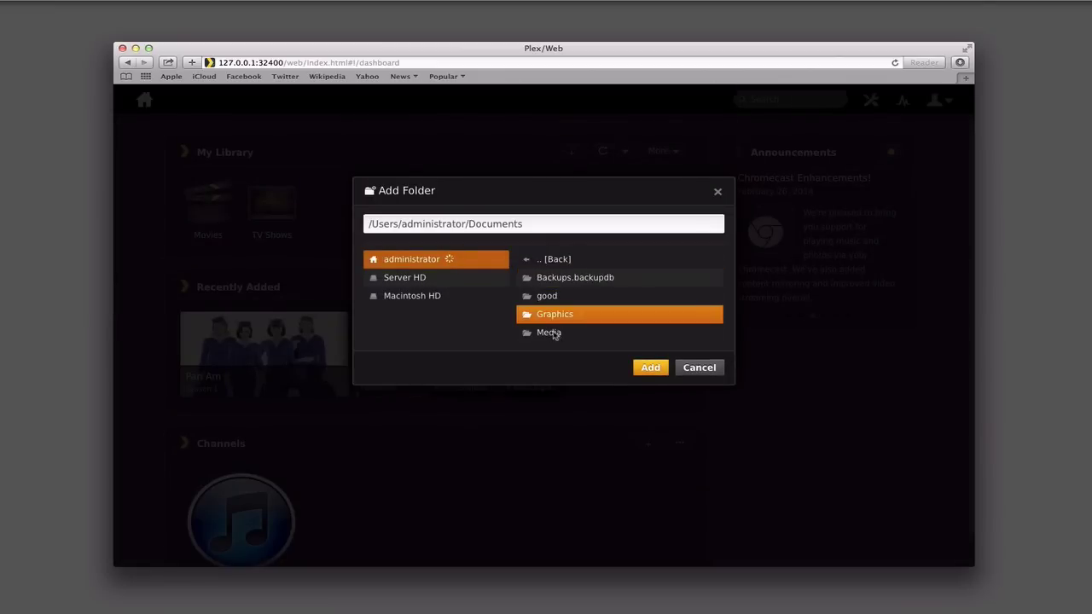
pyautogui.click(552, 334)
pyautogui.doubleClick(552, 334)
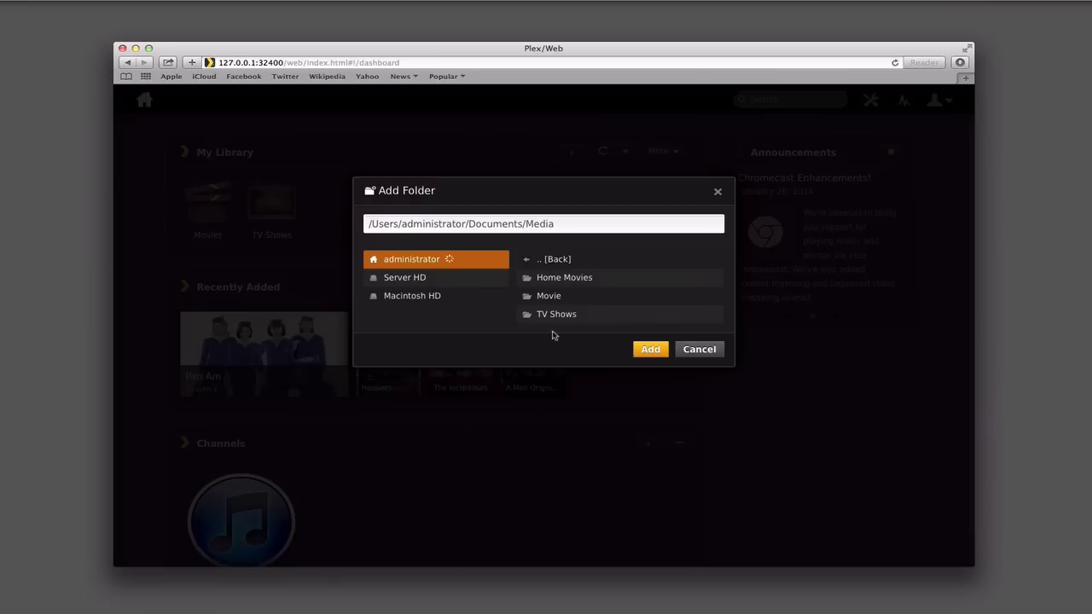
pyautogui.click(562, 279)
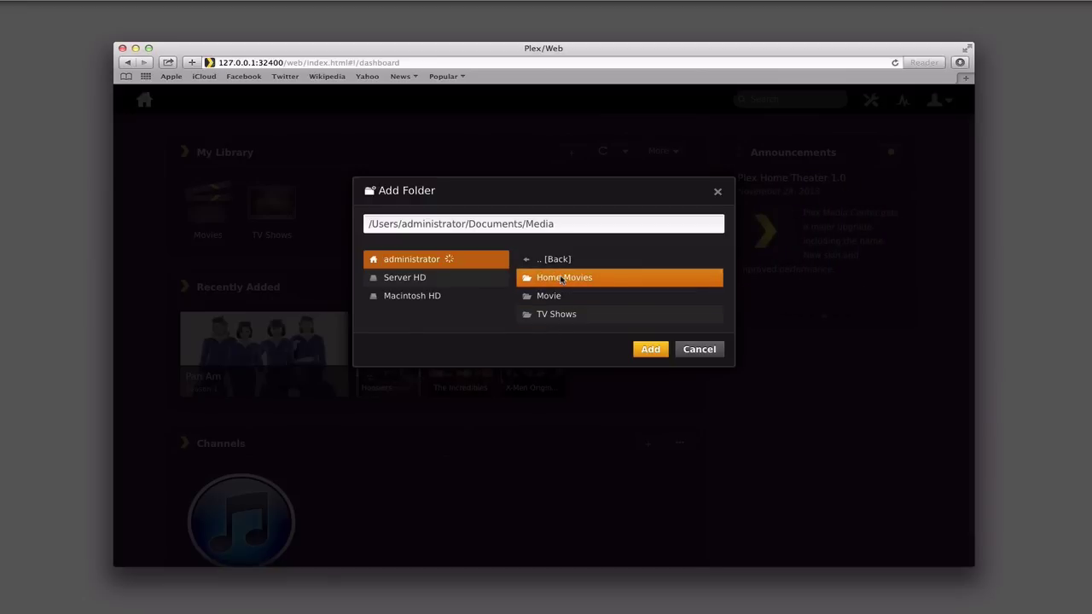
pyautogui.doubleClick(562, 279)
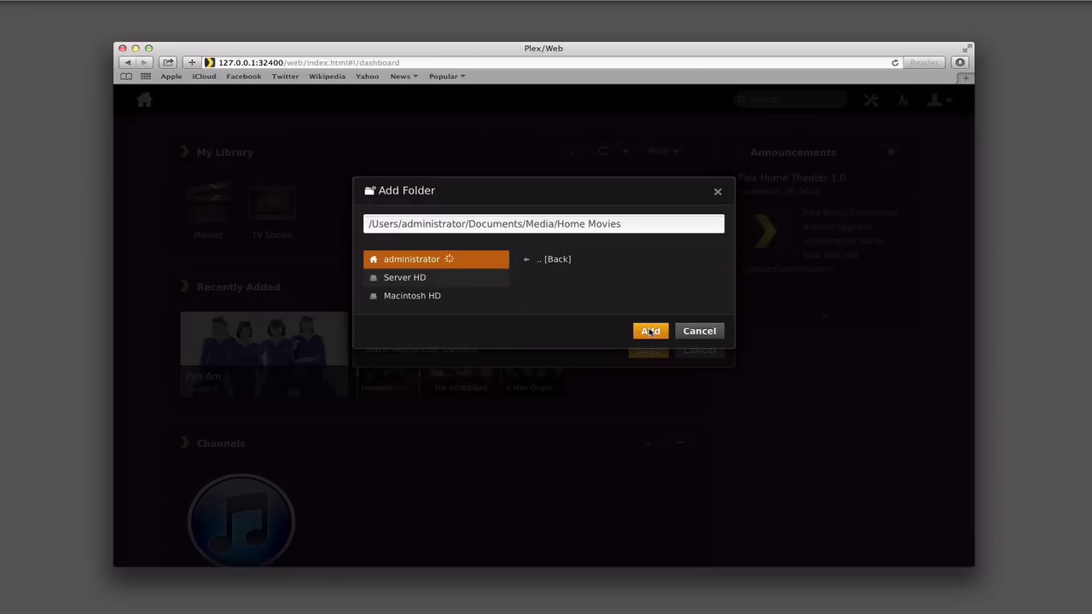
pyautogui.click(650, 331)
pyautogui.click(647, 373)
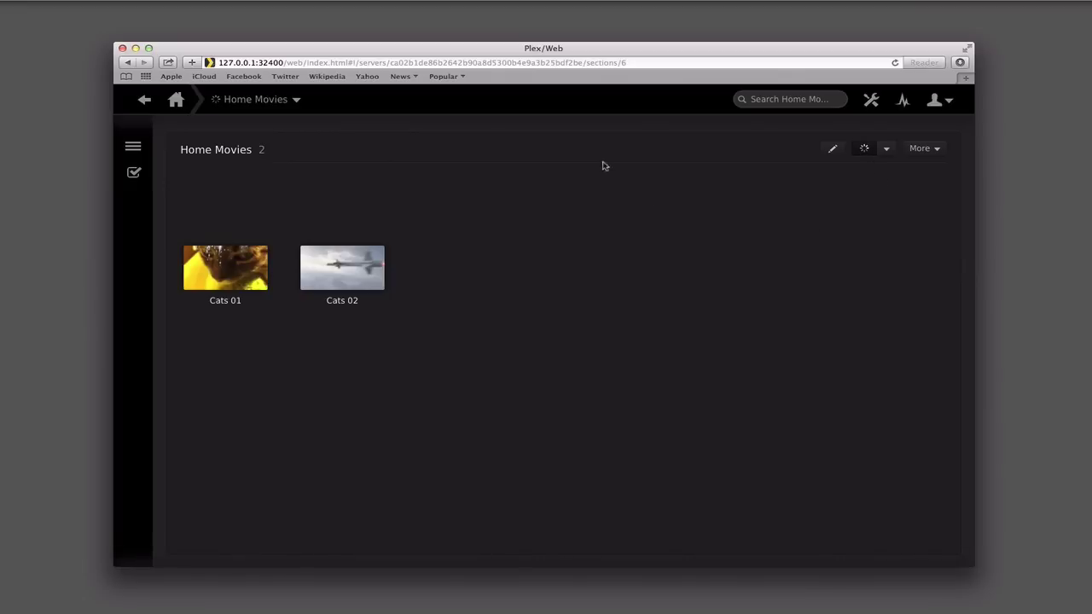
pyautogui.click(144, 100)
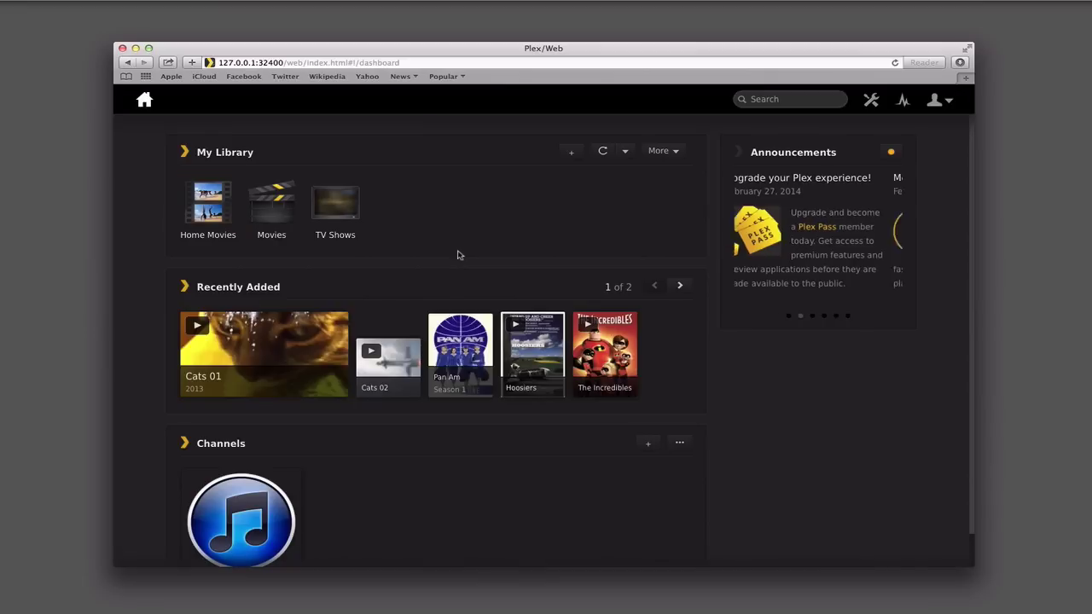
# Open the Movies library and view X-Men Origins: Wolverine (2009, PG-13)
pyautogui.click(282, 211)
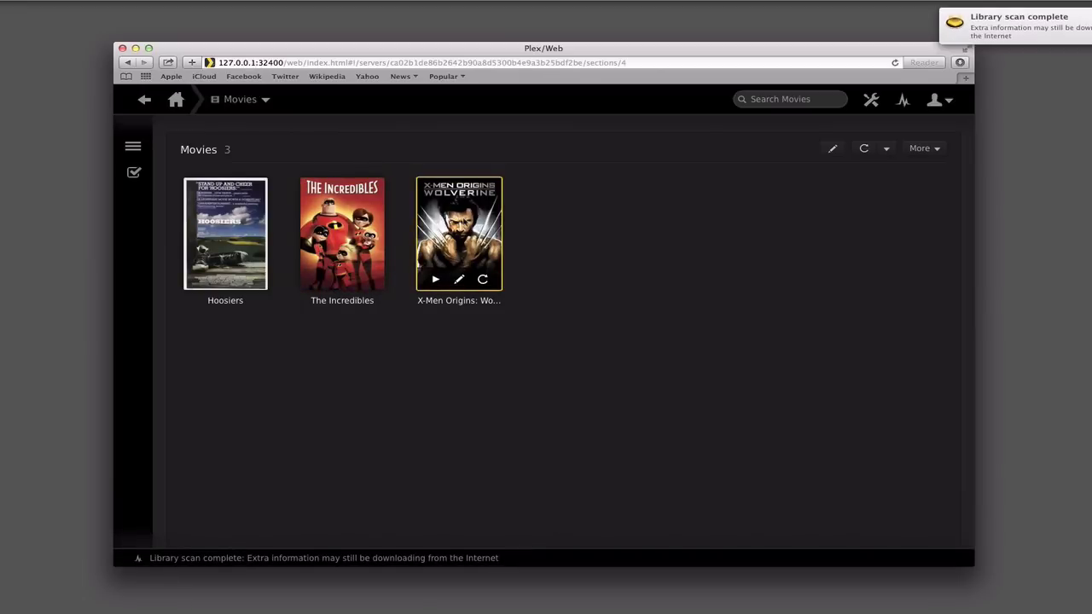
pyautogui.click(464, 220)
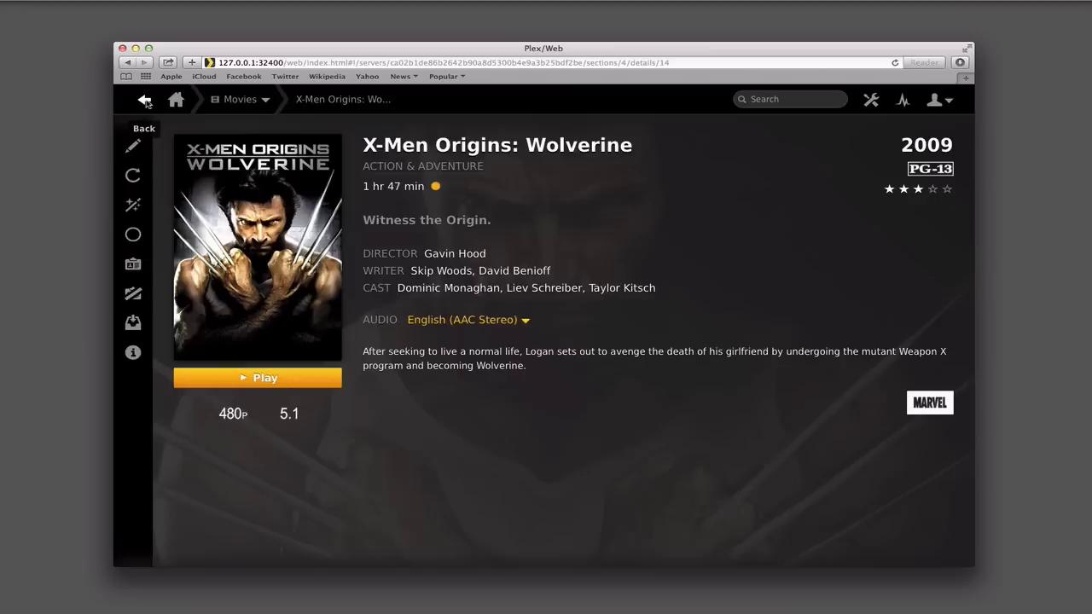
# From the dashboard, open TV Shows, view Pan Am's Season 1 episodes, then back to TV Shows
pyautogui.click(145, 101)
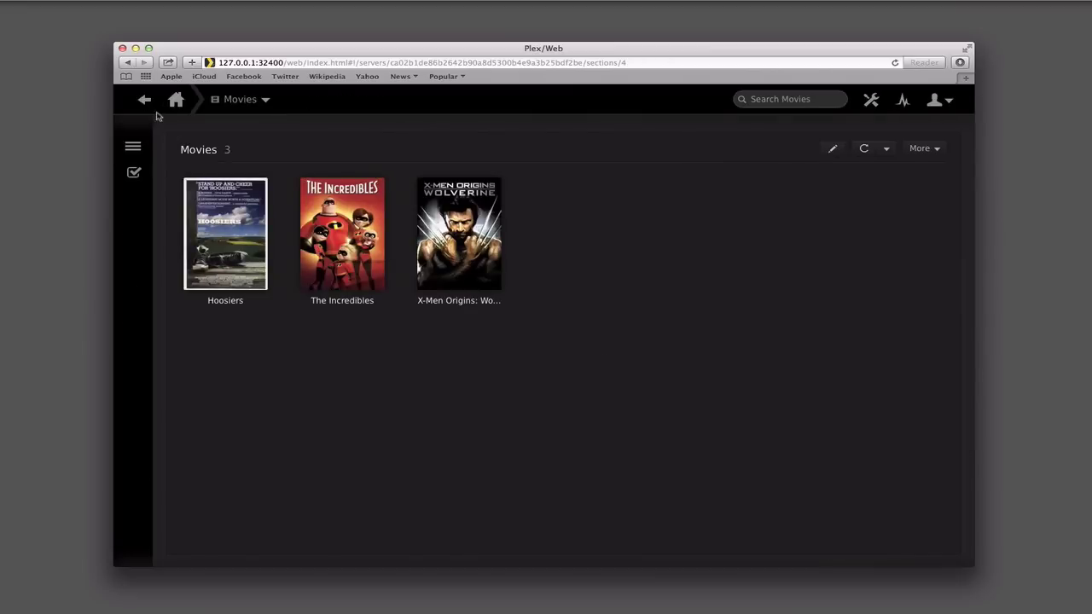
pyautogui.click(145, 101)
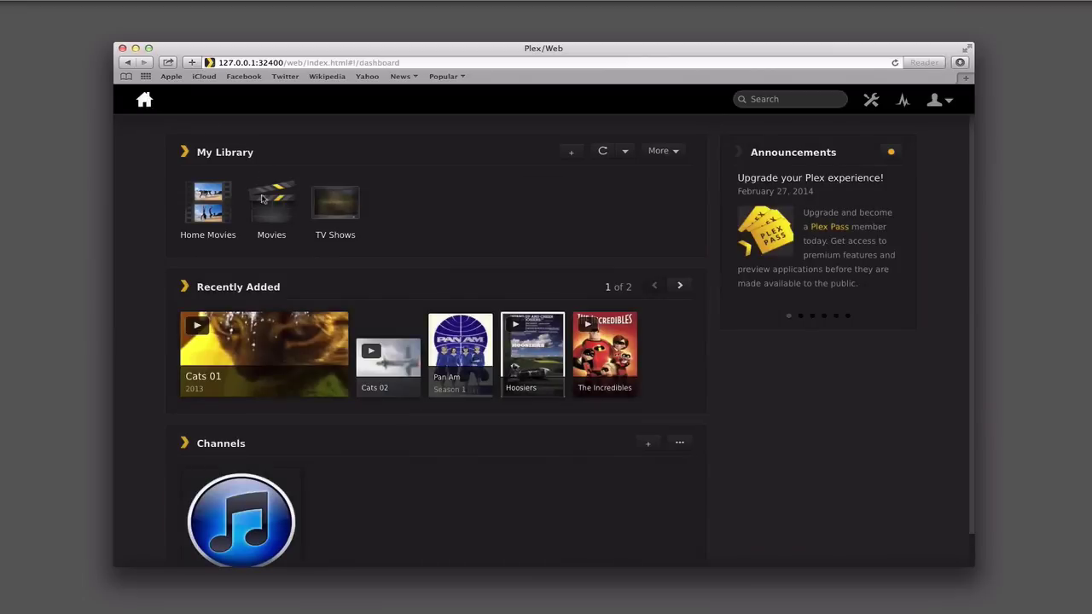
pyautogui.click(334, 215)
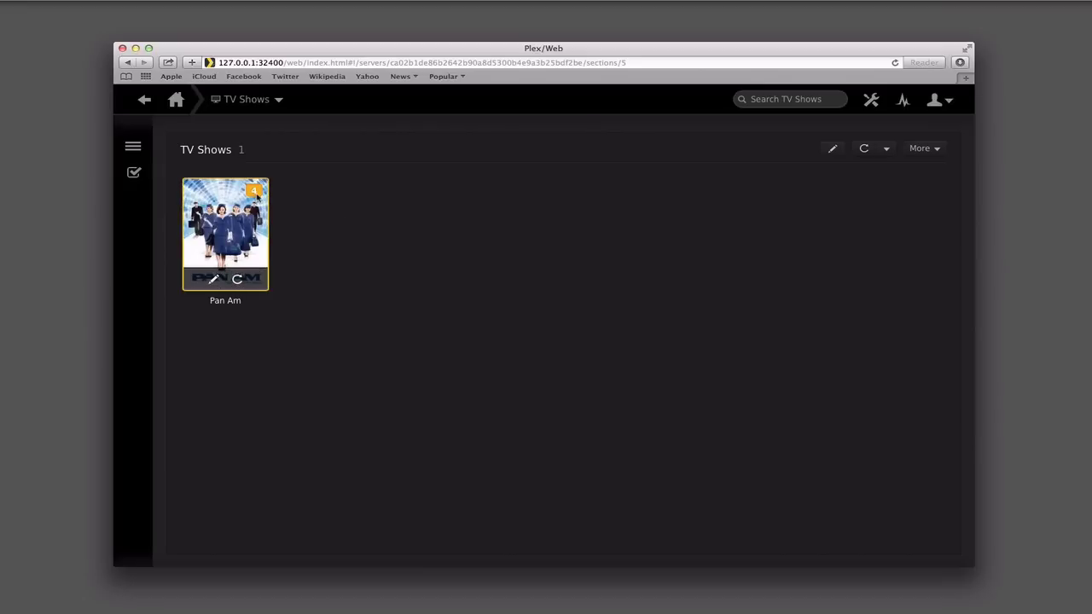
pyautogui.click(235, 227)
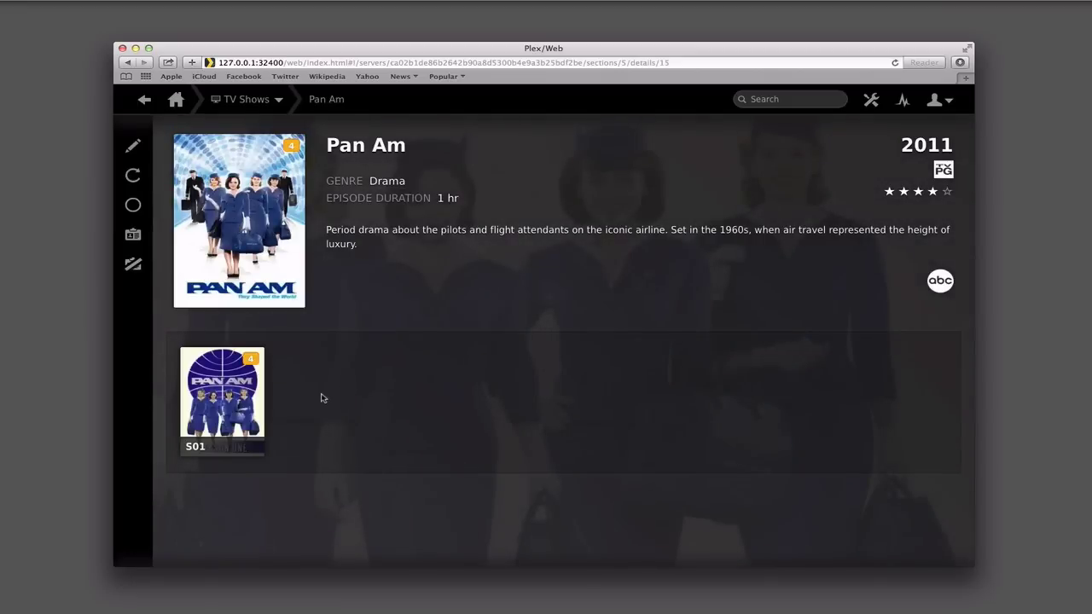
pyautogui.click(230, 401)
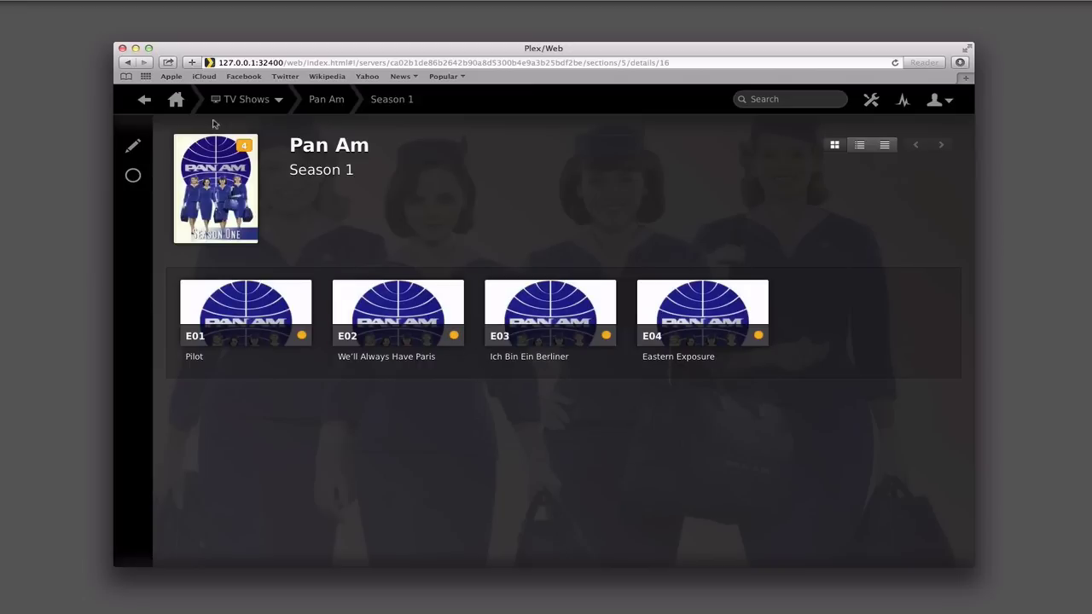
pyautogui.click(144, 100)
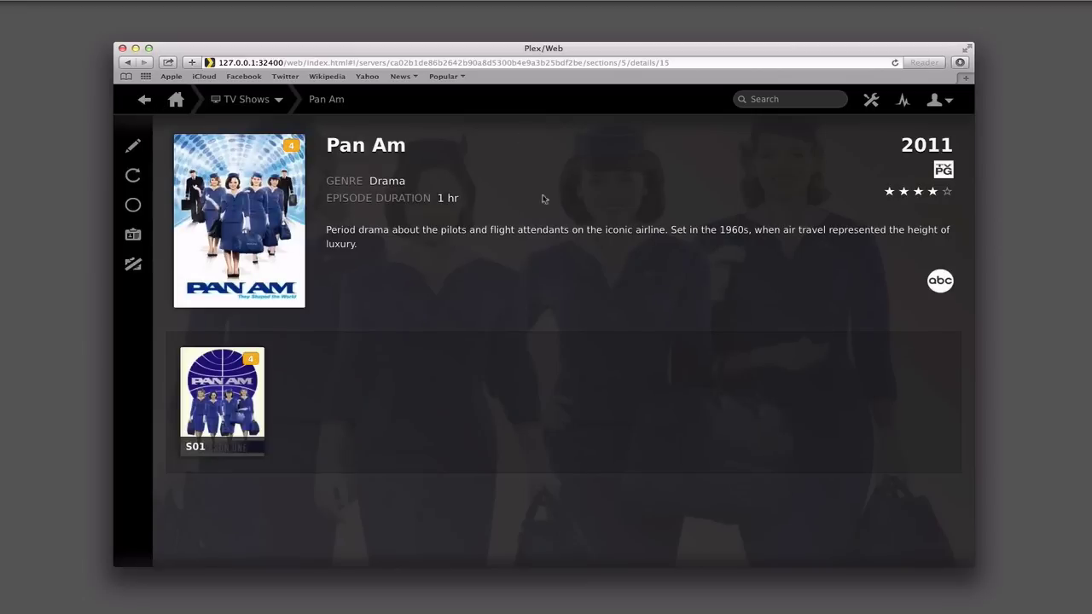
pyautogui.click(144, 100)
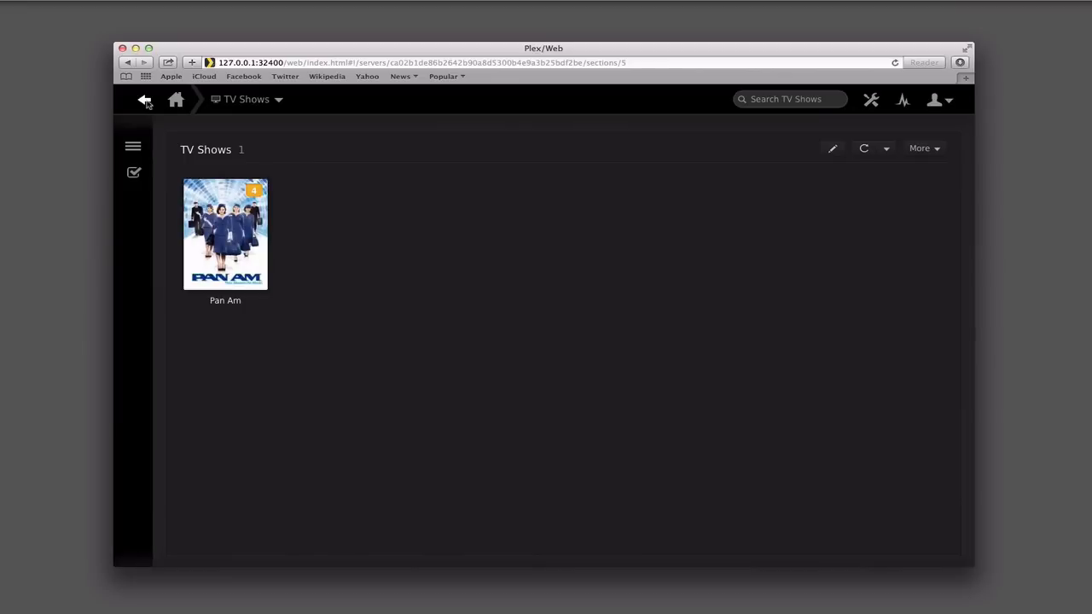
# In the iTunes channel, browse Artists to Daft Punk's TRON: Legacy album, then return to the dashboard
pyautogui.click(145, 100)
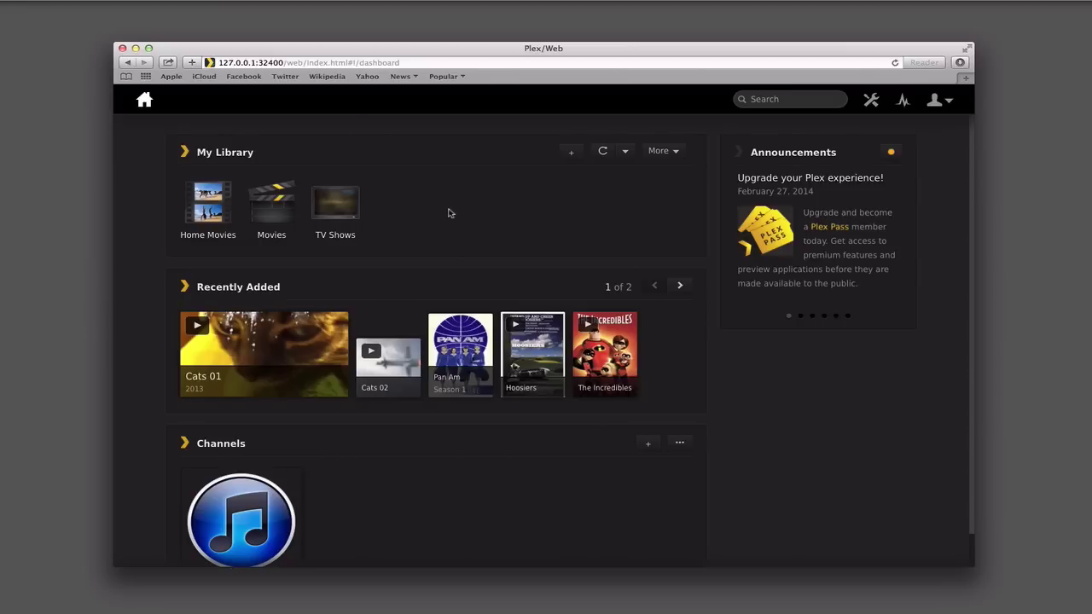
pyautogui.scroll(-1, 449, 214)
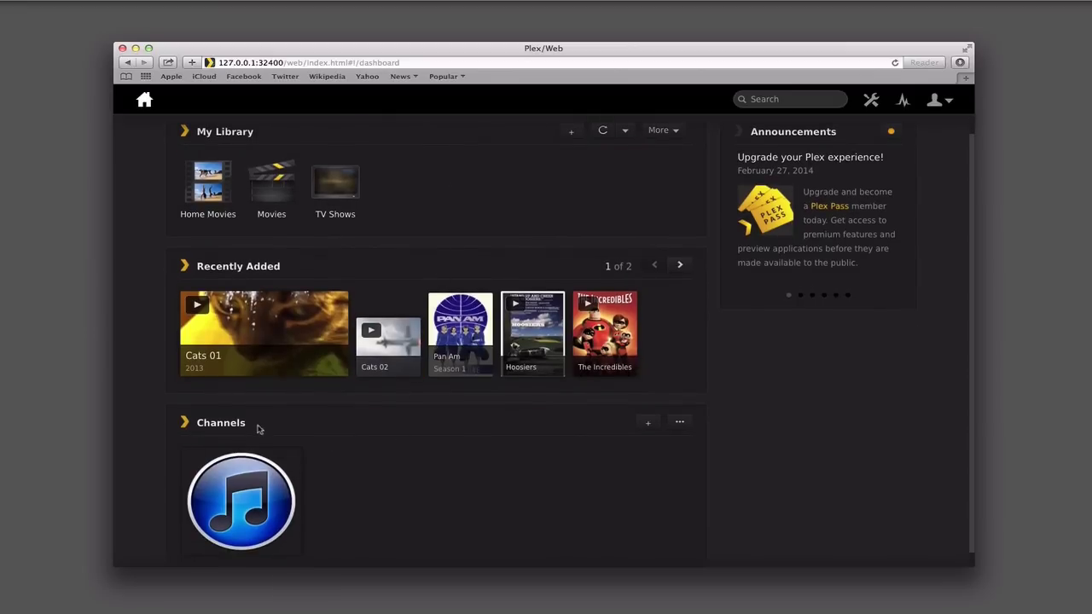
pyautogui.scroll(-1, 468, 467)
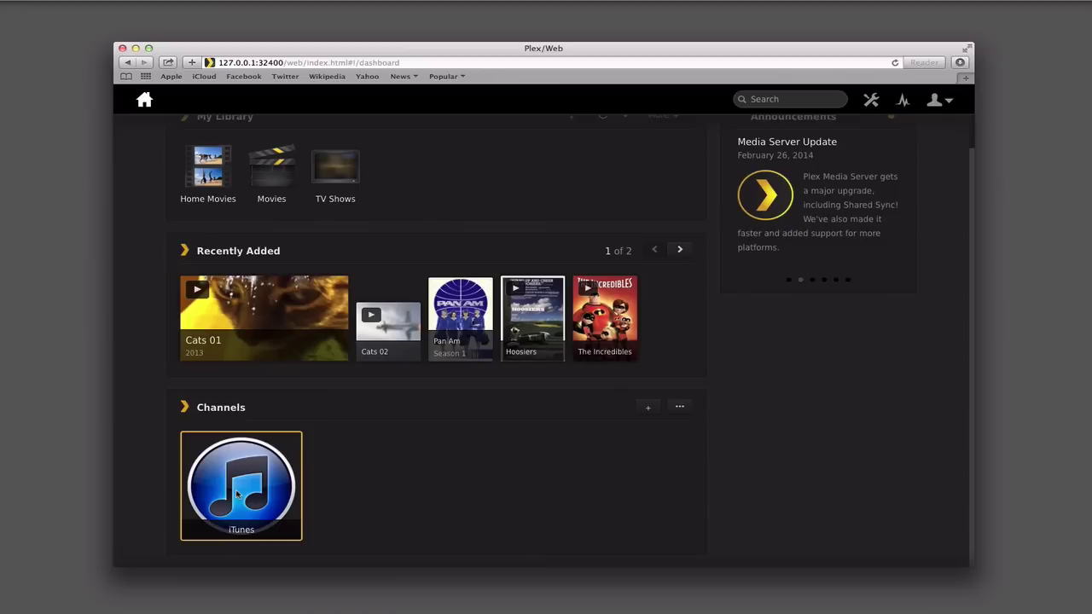
pyautogui.click(237, 494)
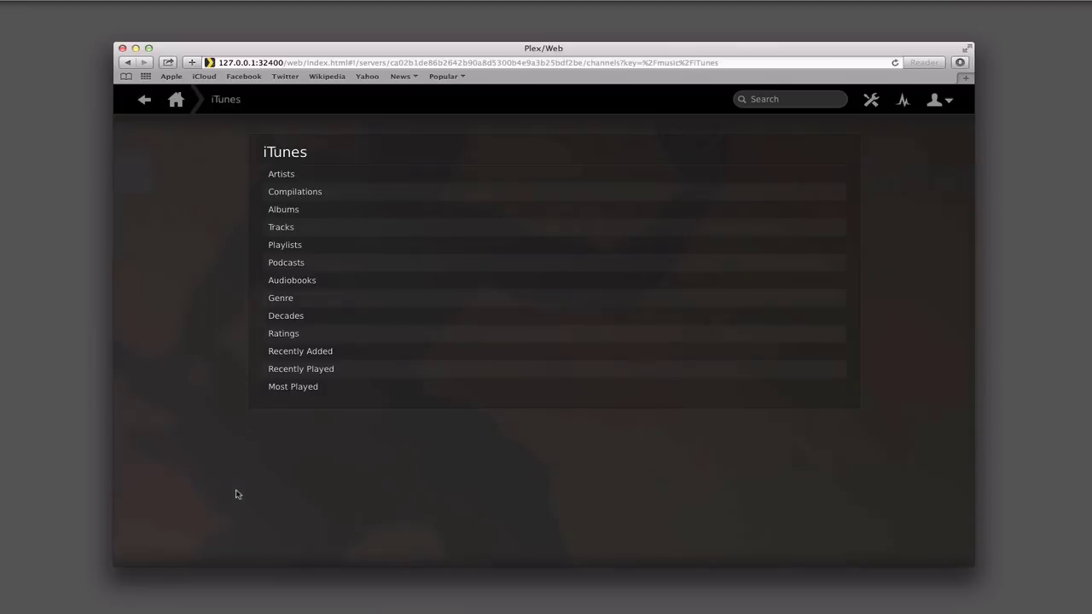
pyautogui.click(280, 175)
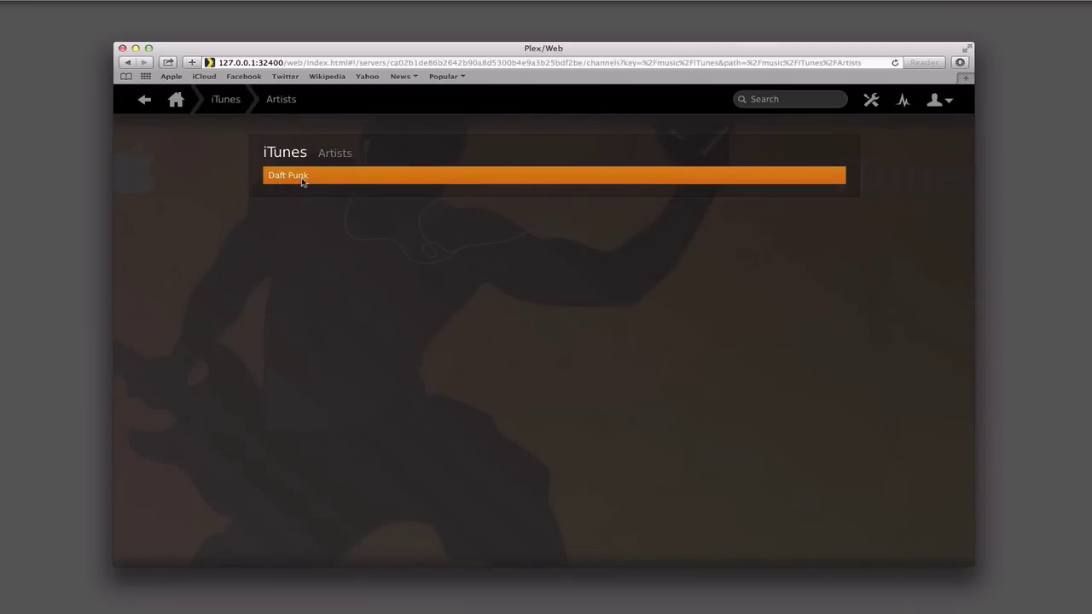
pyautogui.click(302, 182)
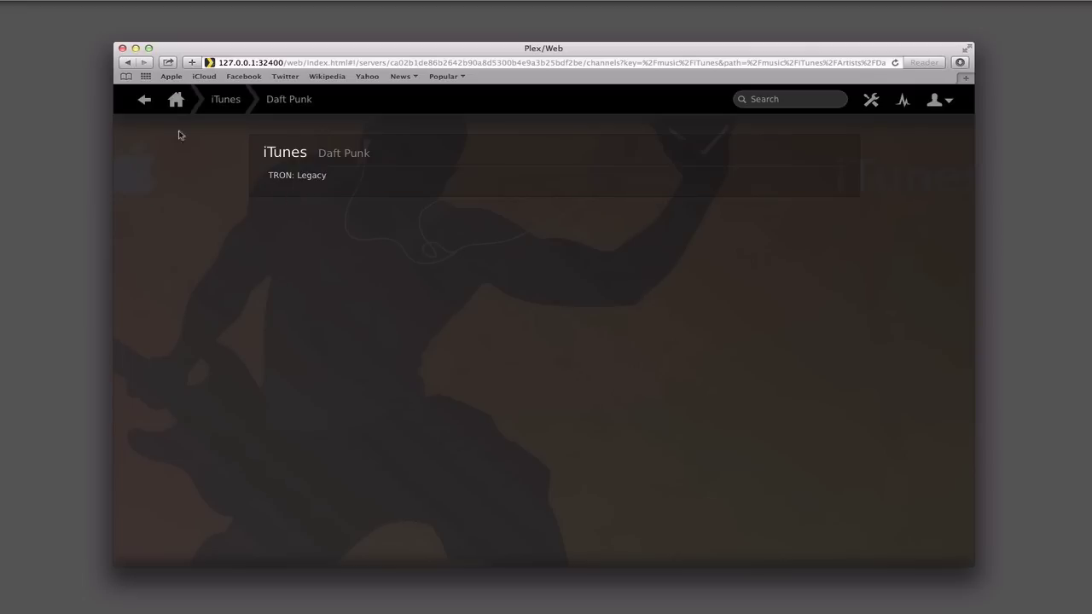
pyautogui.click(145, 101)
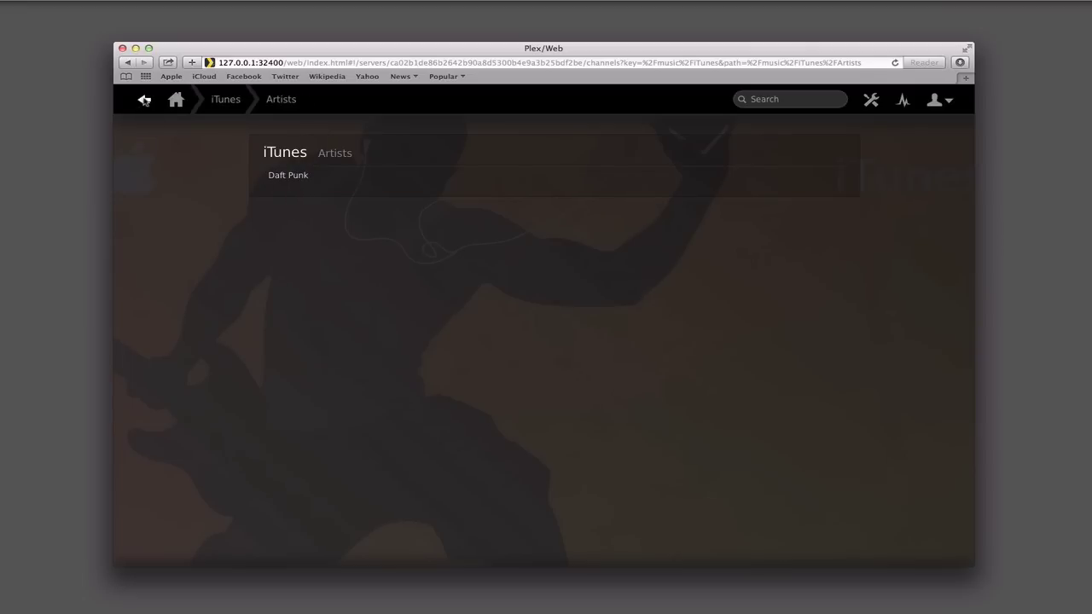
pyautogui.click(144, 100)
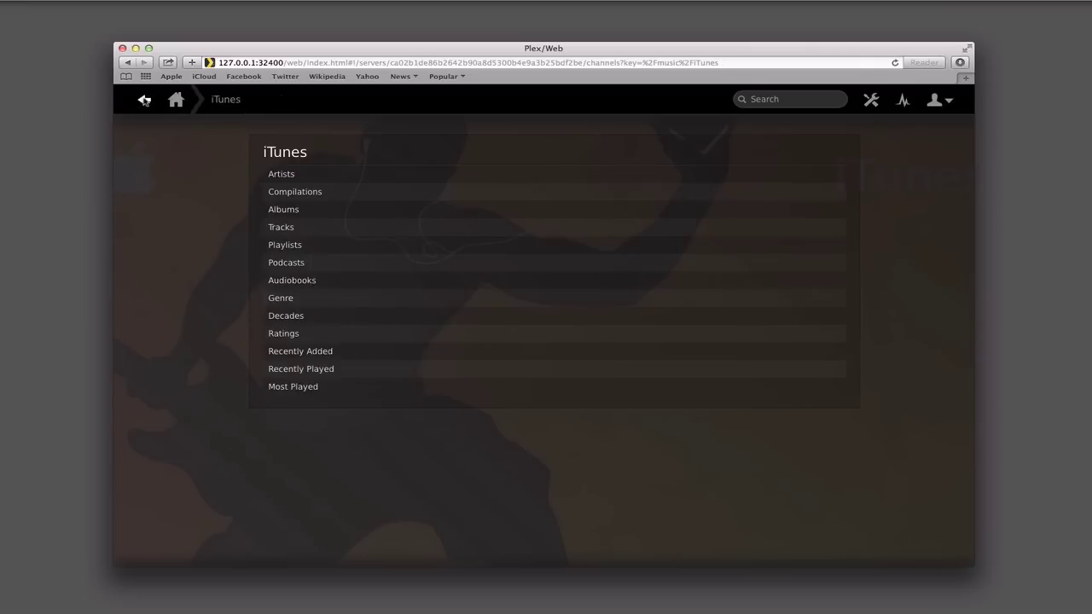
pyautogui.click(144, 100)
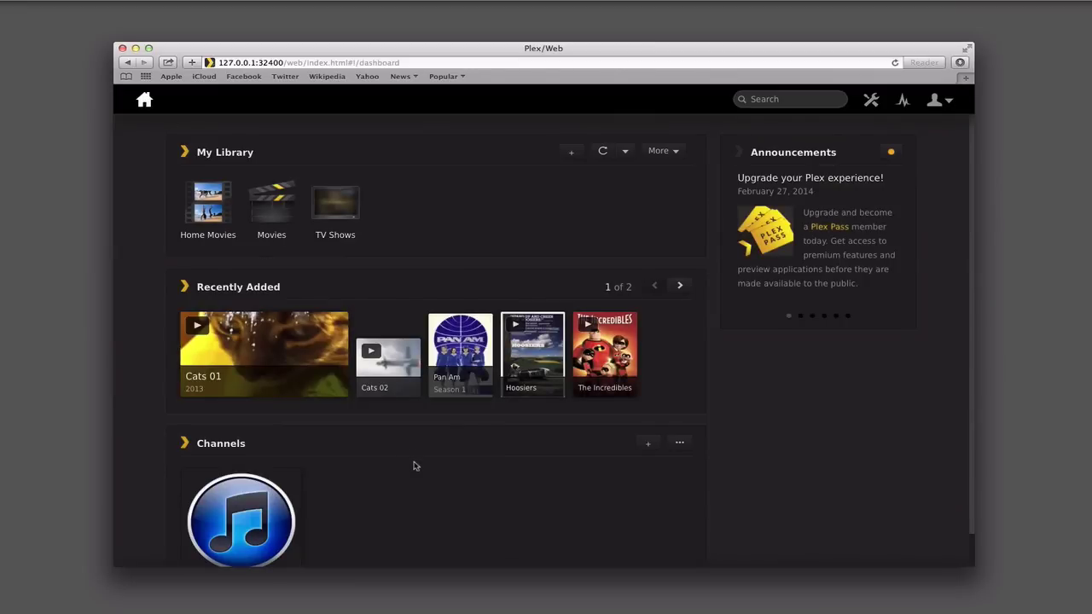
# Install Apple Movie Trailers from the channel directory and close its details dialog
pyautogui.scroll(-1, 416, 465)
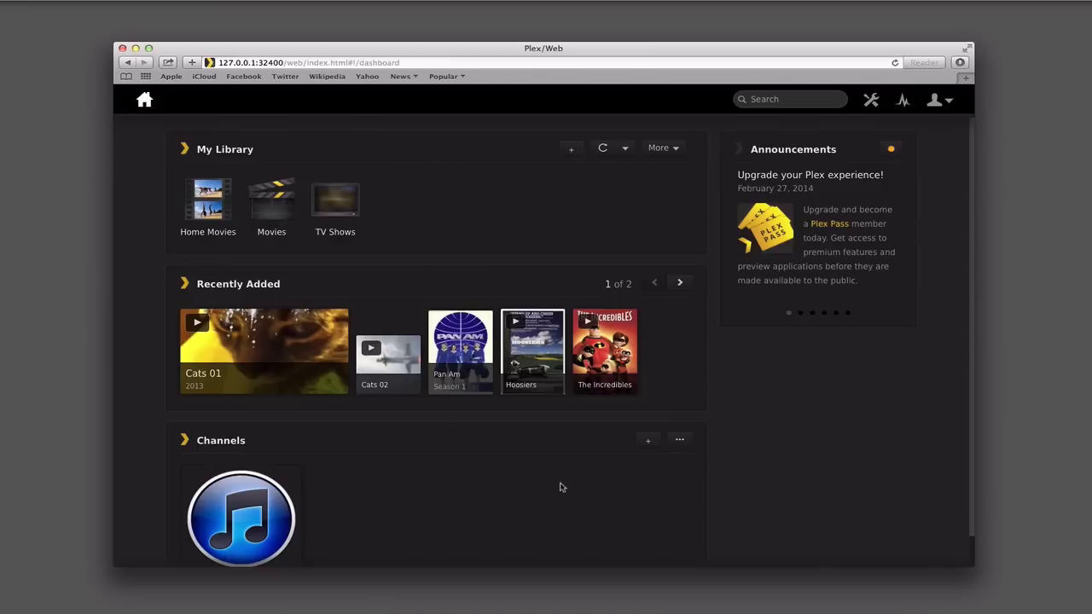
pyautogui.click(650, 442)
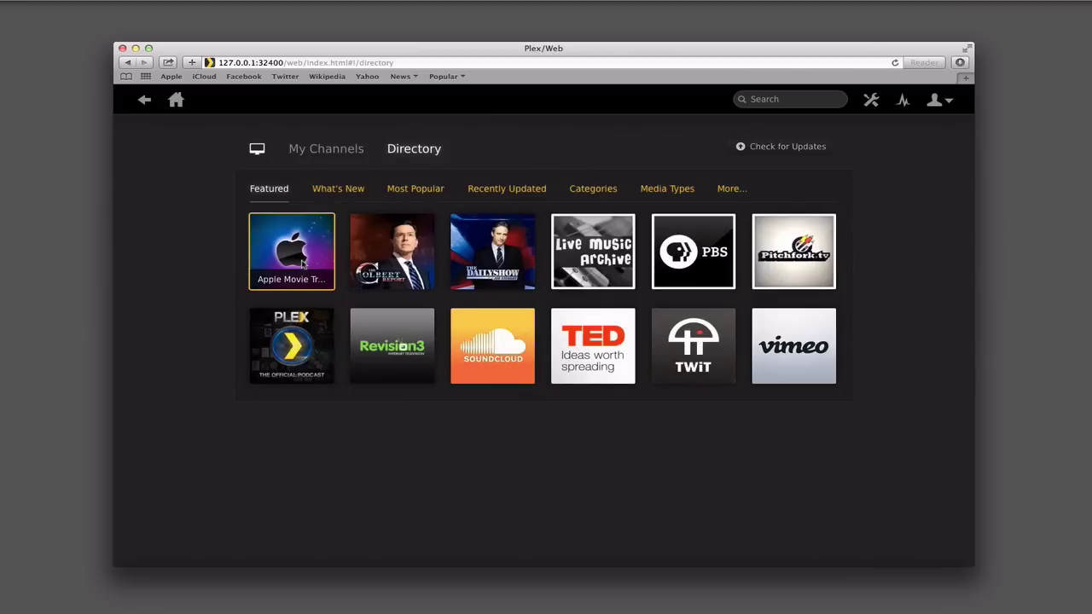
pyautogui.click(303, 266)
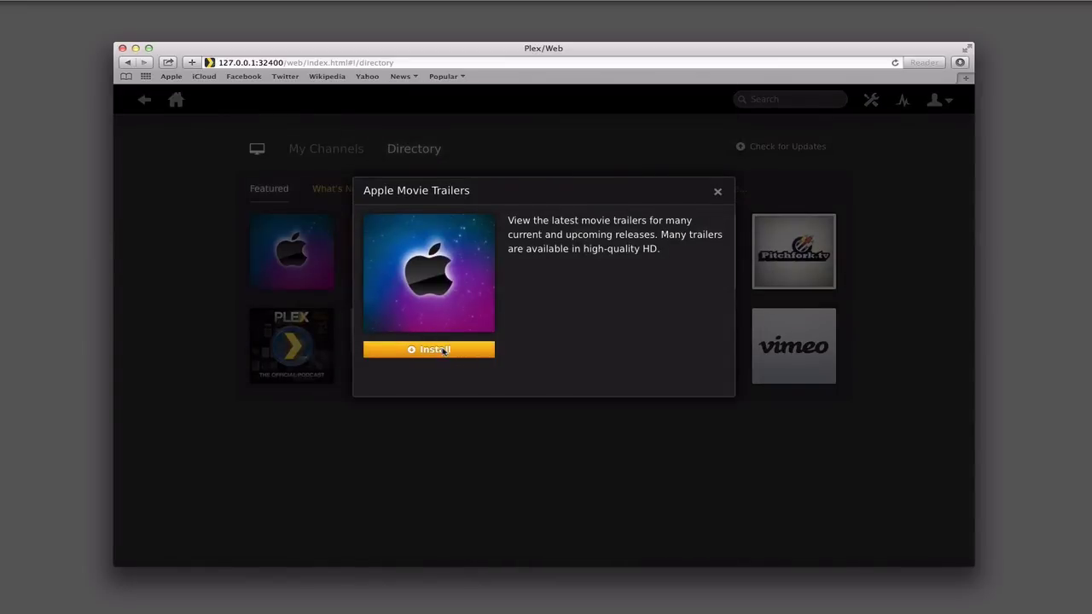
pyautogui.click(443, 350)
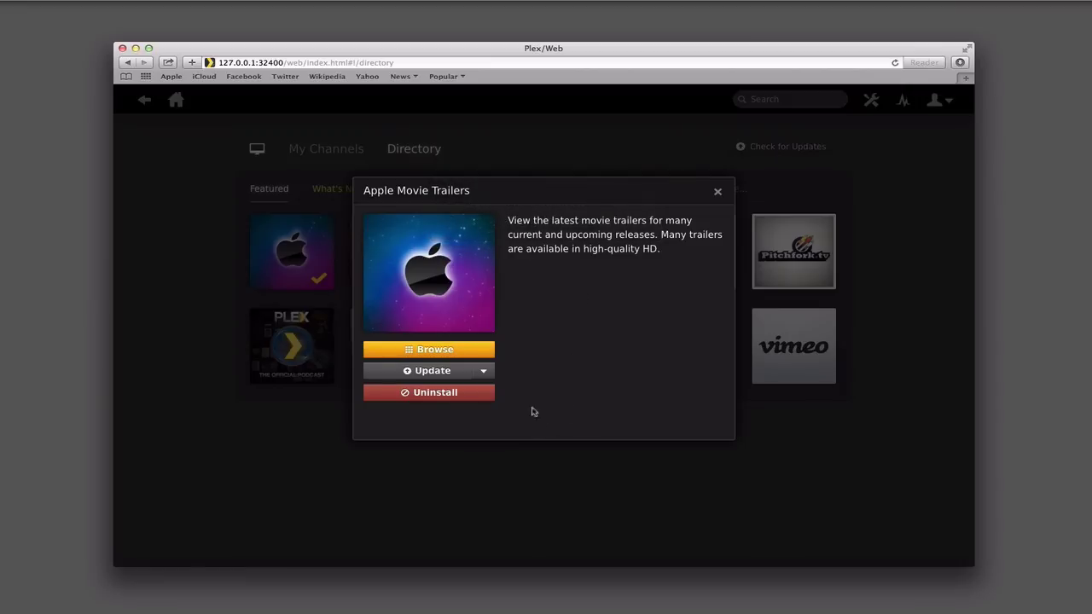
pyautogui.click(719, 193)
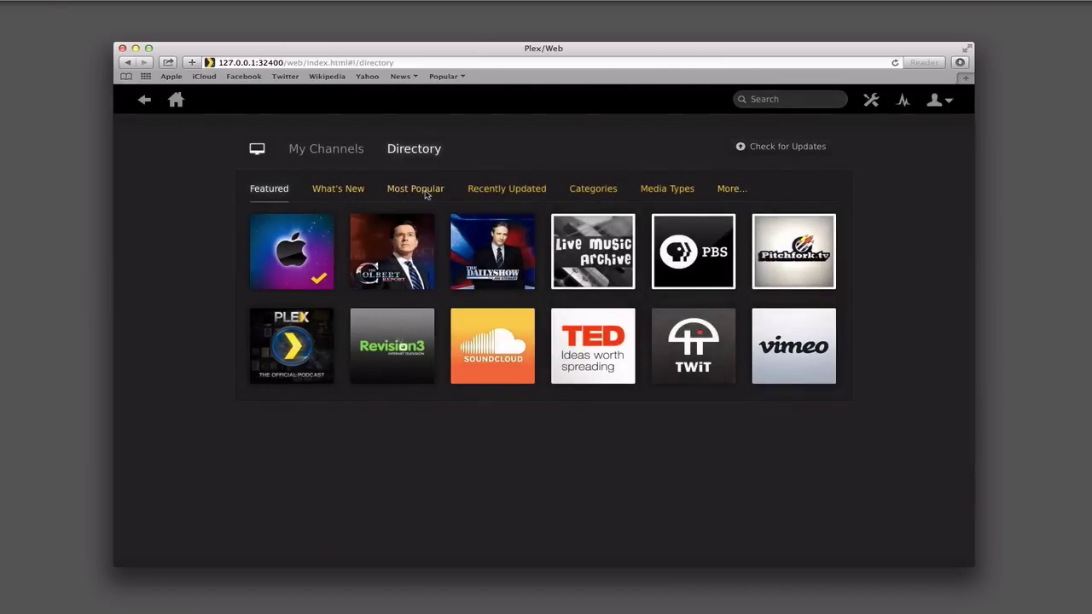
# Install Yahoo Screen from the What's New channels, close its details, and go back
pyautogui.click(338, 189)
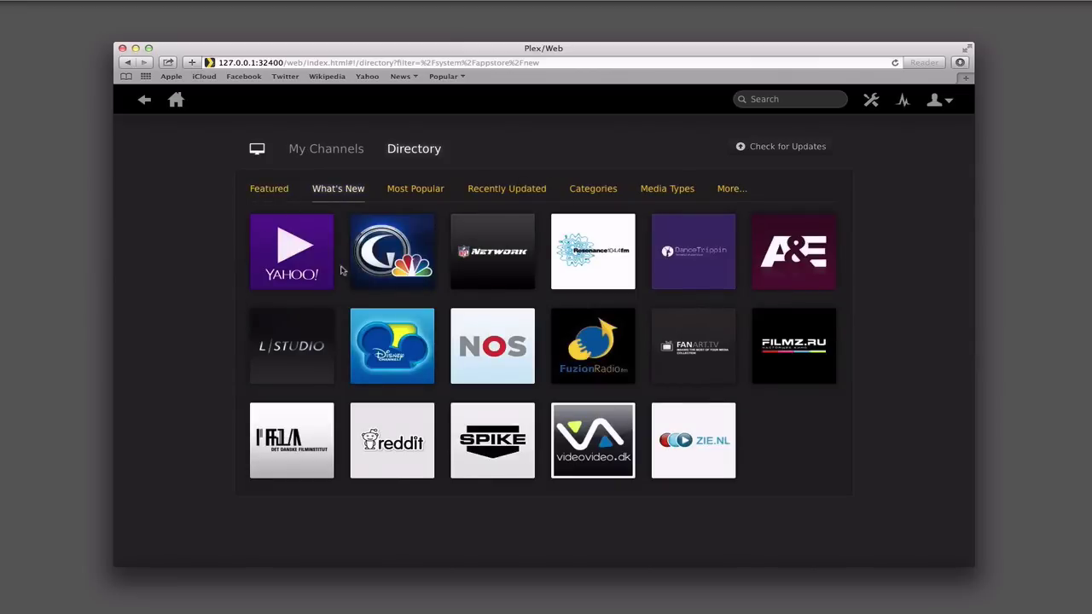
pyautogui.click(293, 247)
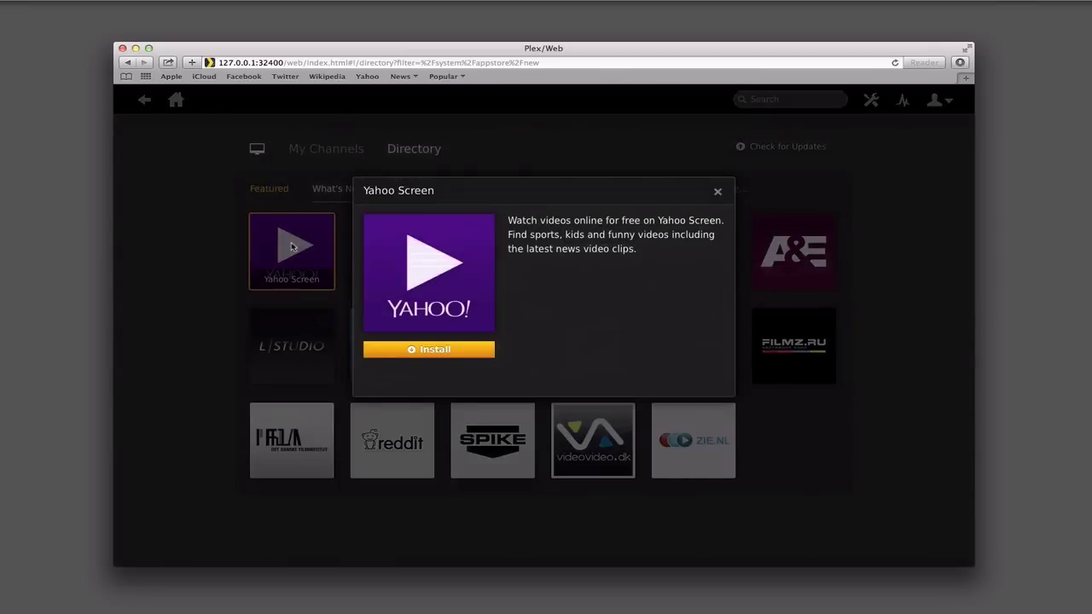
pyautogui.click(438, 355)
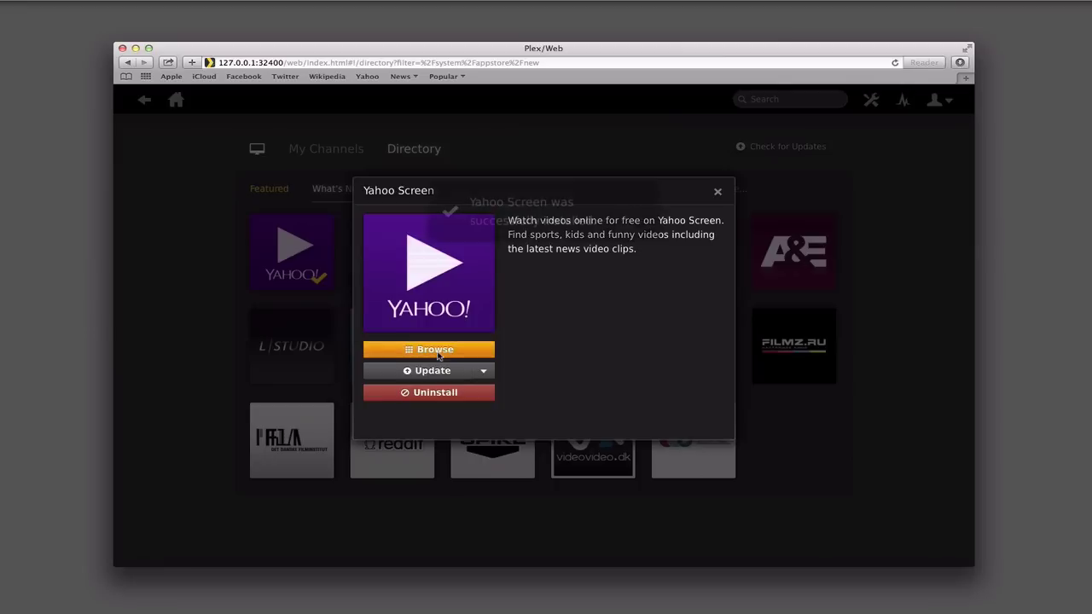
pyautogui.click(718, 192)
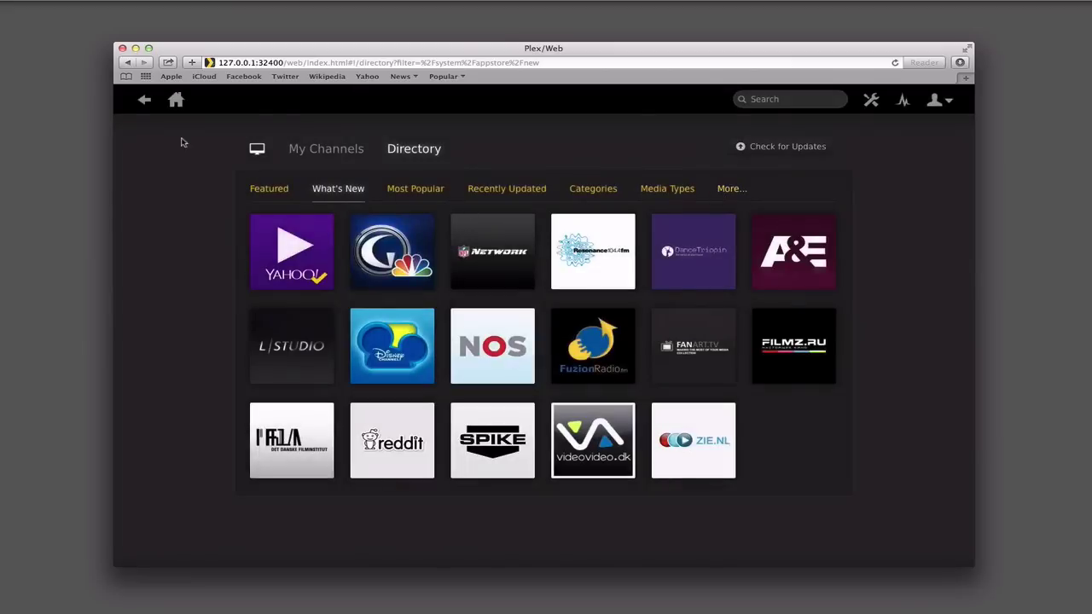
pyautogui.click(145, 102)
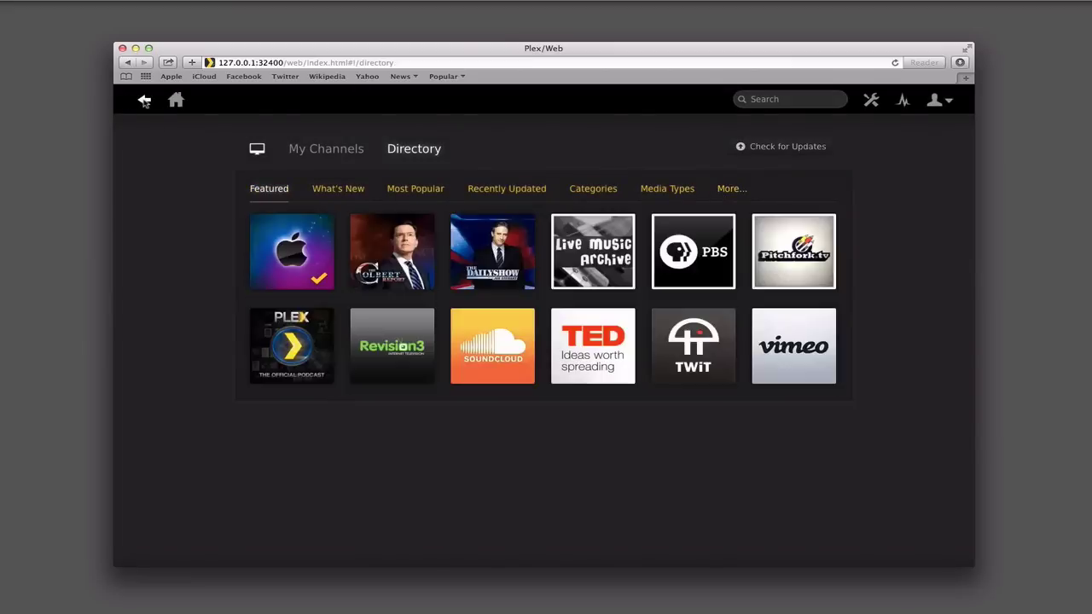
pyautogui.click(145, 102)
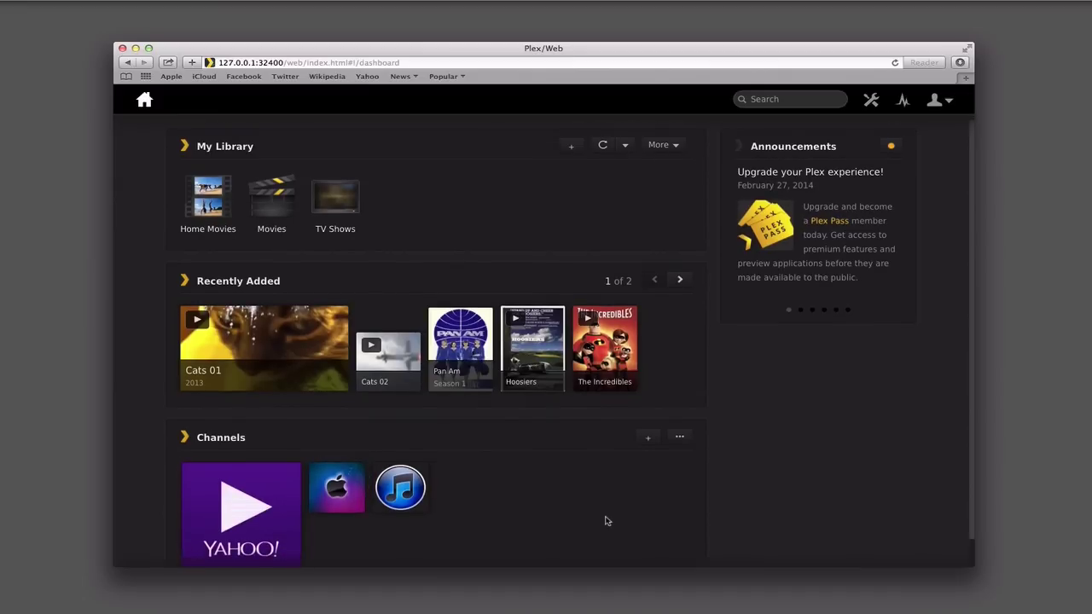
pyautogui.scroll(-2, 606, 520)
pyautogui.scroll(2, 606, 520)
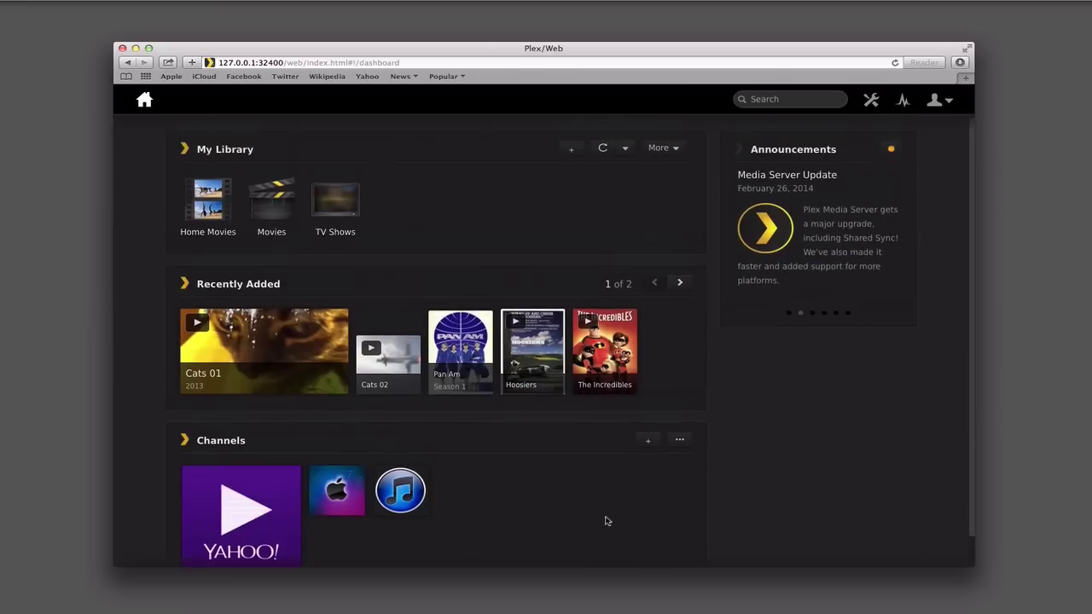